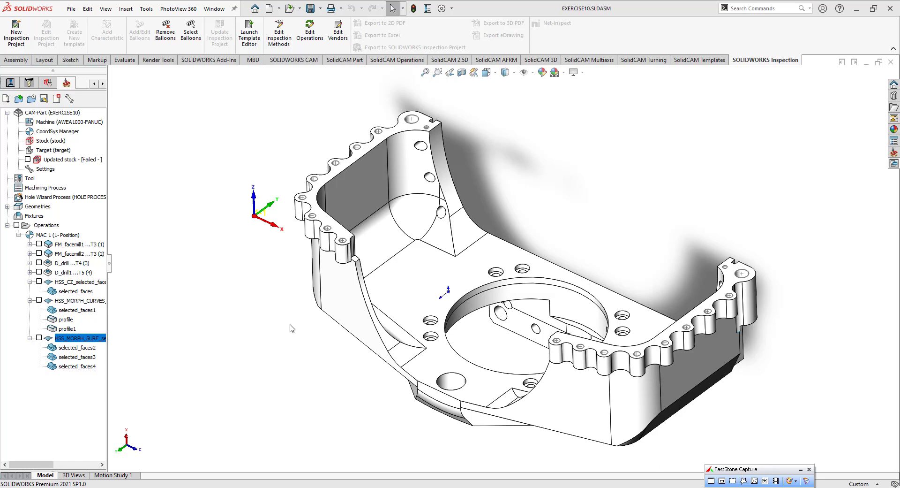
- Expand the FM_facemill1, FM_facemill2, D_drill, D_drill1, HSS_CZ and HSS_MORPH_CURVES operation details in the tree
{"action": "scroll", "coordinate": [591, 256], "scroll_direction": "up", "scroll_amount": 3}
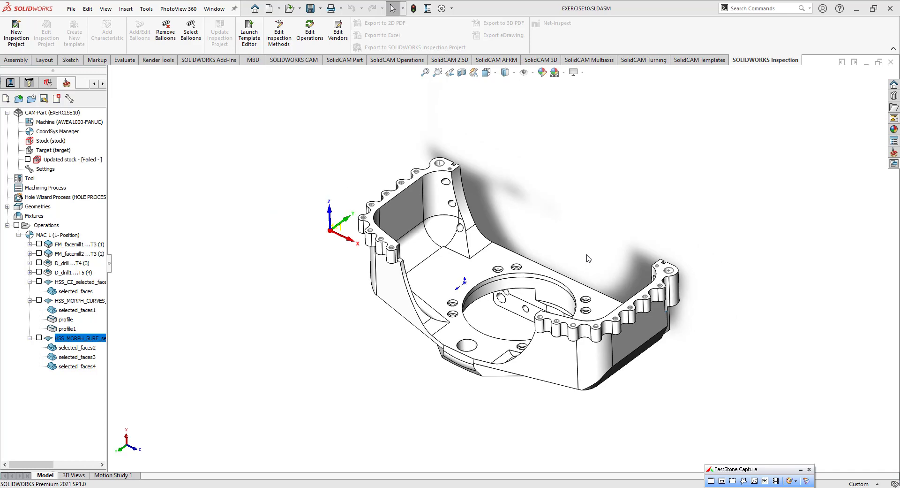
{"action": "middle_click_drag", "start_coordinate": [576, 261], "coordinate": [465, 261]}
{"action": "scroll", "coordinate": [586, 309], "scroll_direction": "down", "scroll_amount": 2}
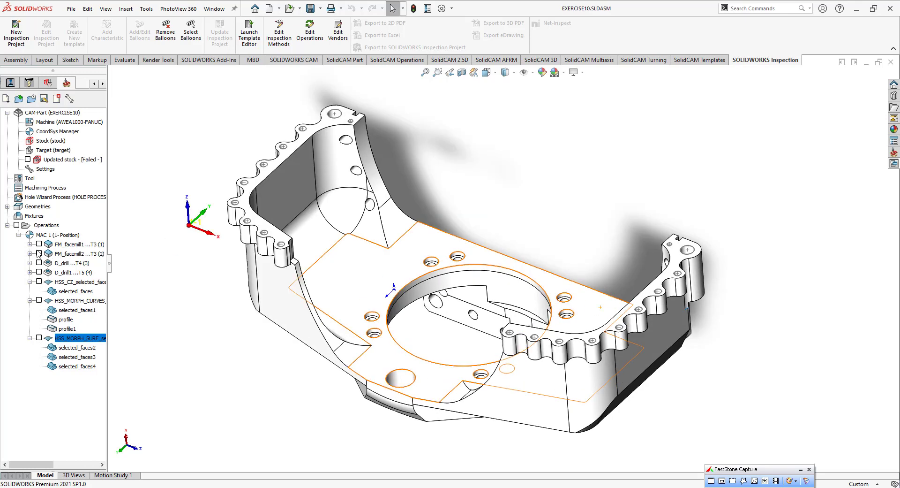
{"action": "left_click", "coordinate": [29, 282]}
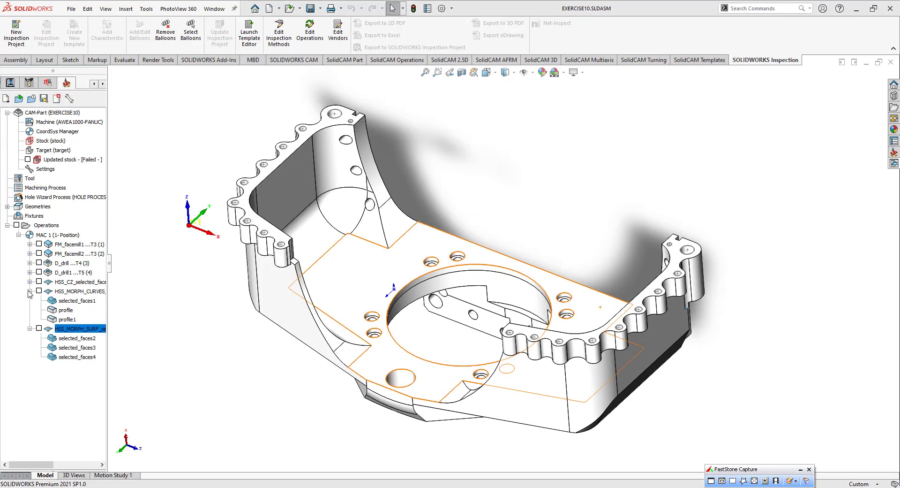
{"action": "left_click", "coordinate": [29, 290]}
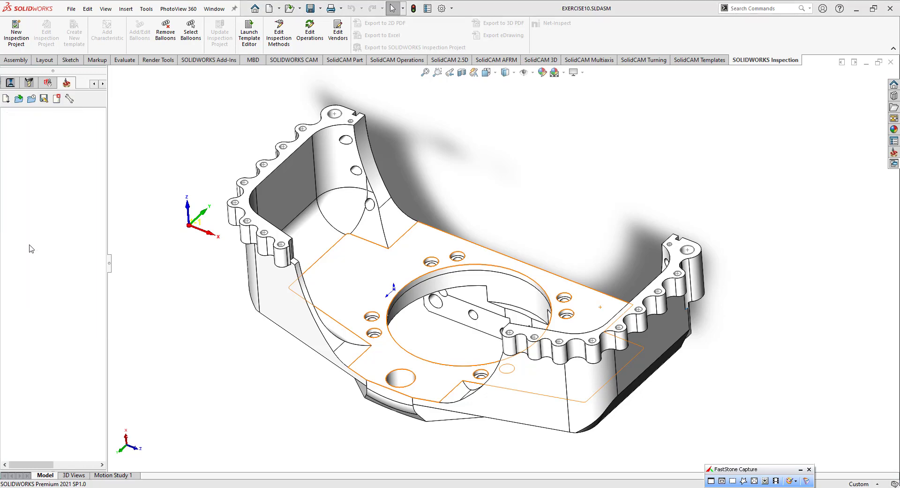
{"action": "left_click", "coordinate": [30, 244]}
{"action": "left_click", "coordinate": [29, 272]}
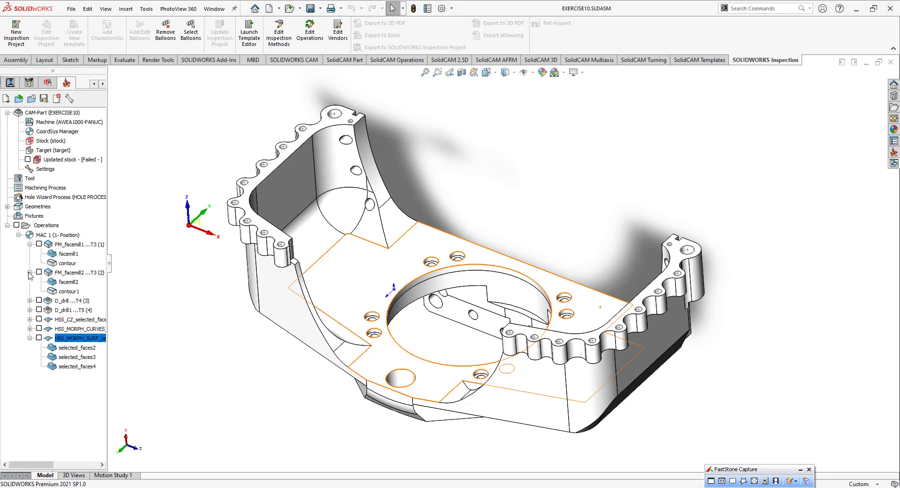
{"action": "left_click", "coordinate": [30, 300]}
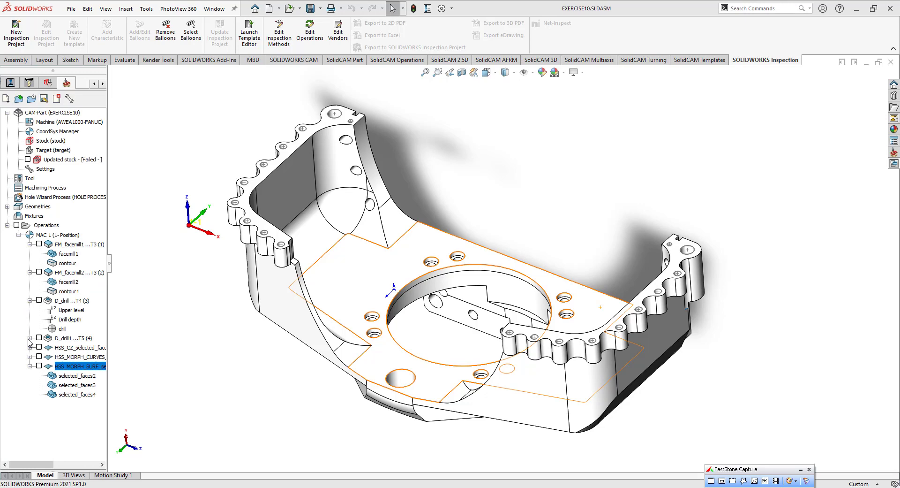
{"action": "left_click", "coordinate": [29, 337]}
{"action": "left_click", "coordinate": [29, 375]}
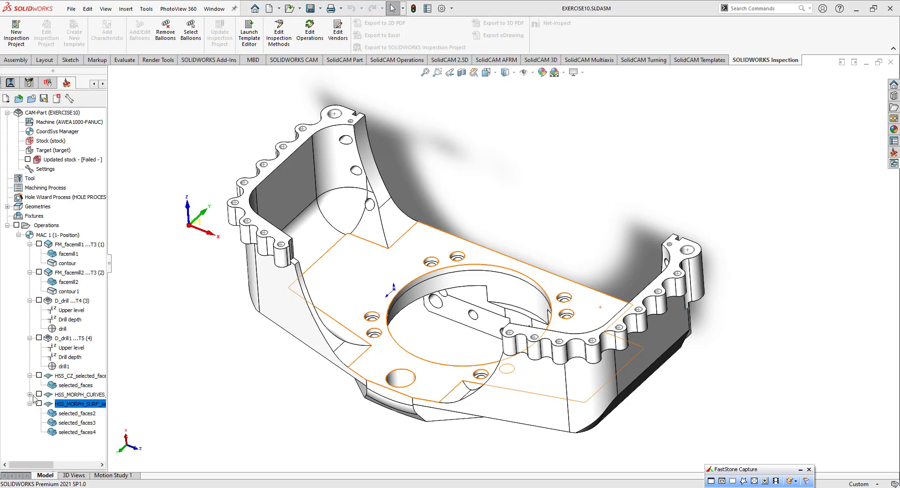
{"action": "left_click", "coordinate": [30, 394]}
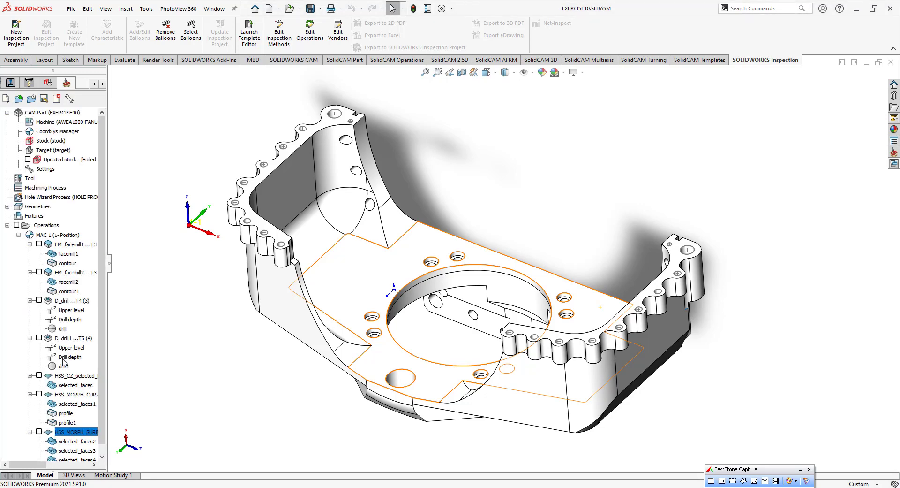
- Show the FM_facemill1 toolpath on the part and orbit for a clearer view
{"action": "left_click", "coordinate": [39, 244]}
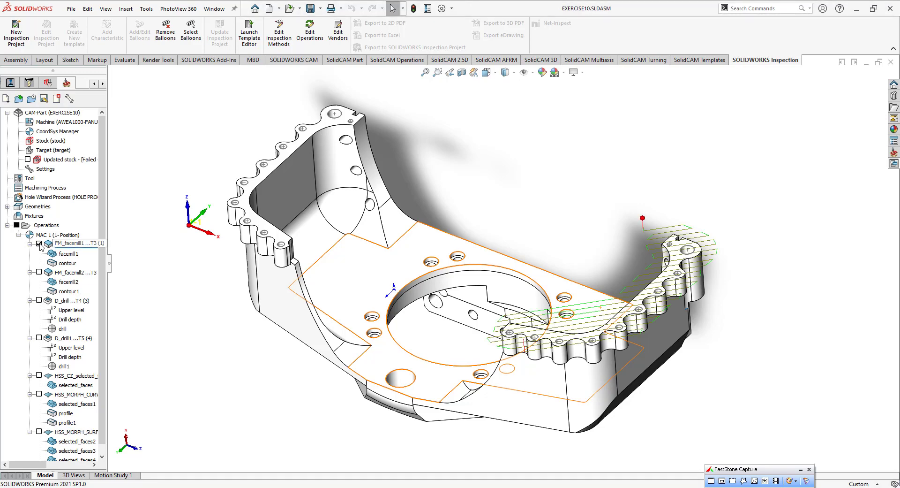
{"action": "left_click", "coordinate": [70, 244]}
{"action": "middle_click_drag", "start_coordinate": [492, 253], "coordinate": [560, 244]}
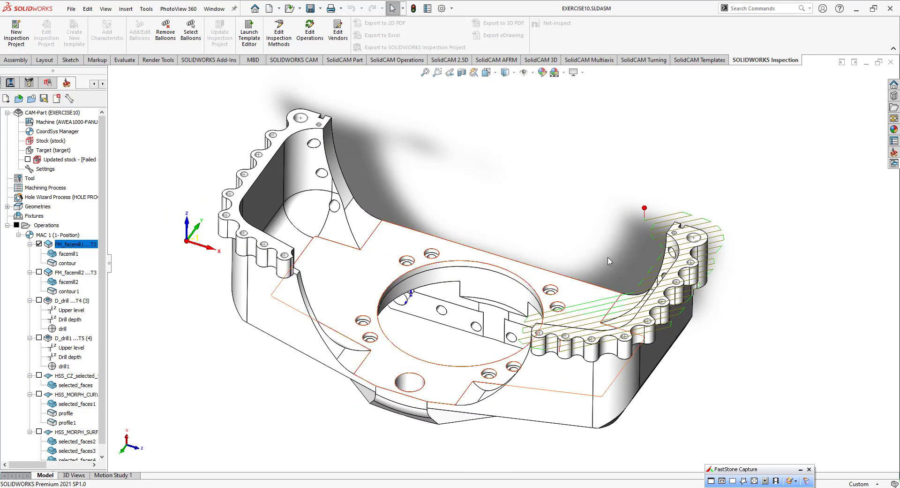
- Open FM_facemill1 for editing and preview its facemill1 end-wall geometry on the part
{"action": "double_click", "coordinate": [50, 245]}
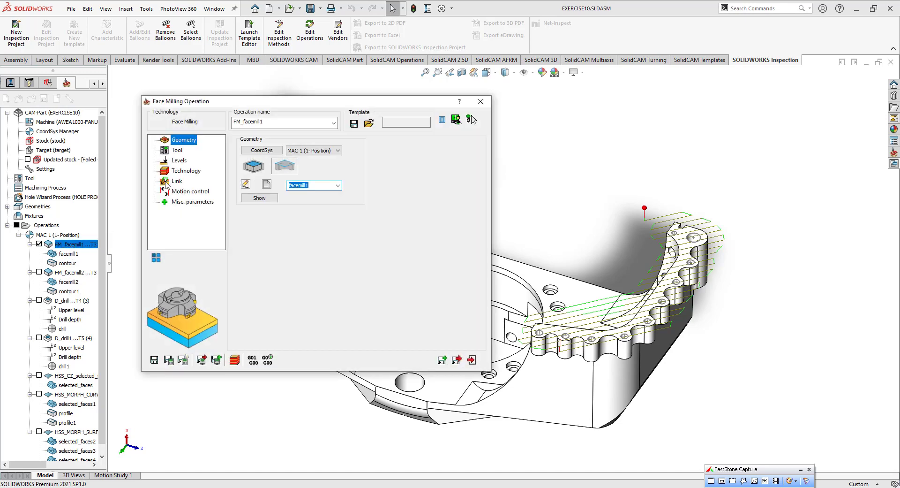
{"action": "left_click_drag", "start_coordinate": [287, 105], "coordinate": [164, 128]}
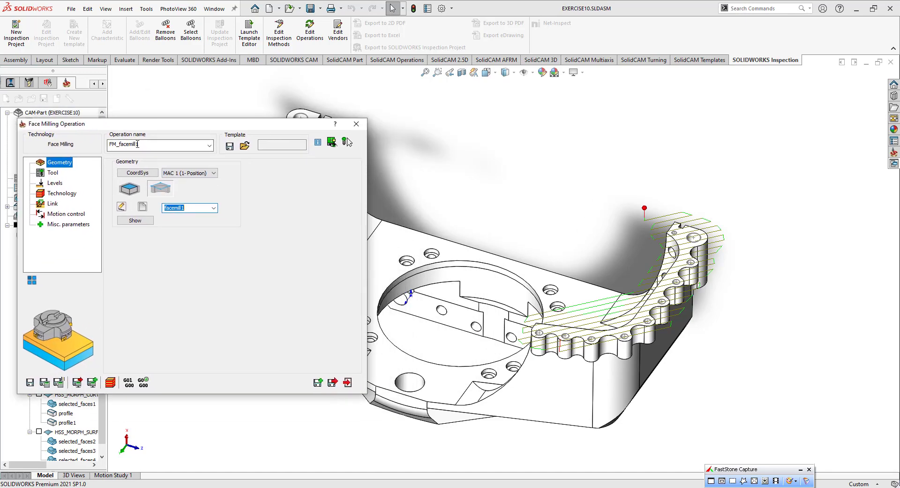
{"action": "left_click", "coordinate": [143, 207]}
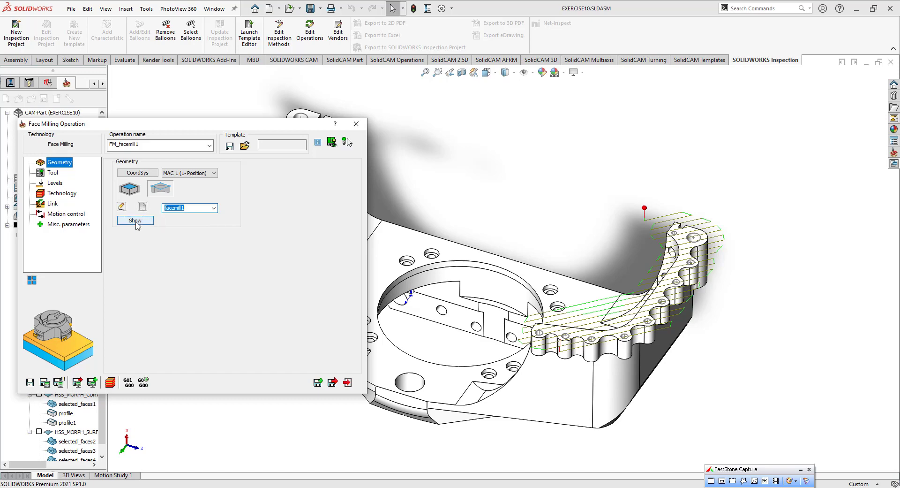
{"action": "left_click", "coordinate": [135, 221]}
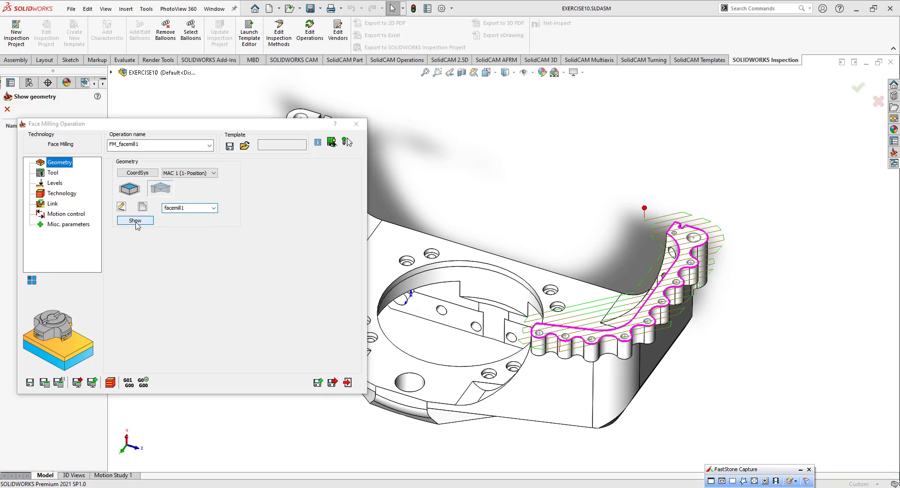
{"action": "left_click", "coordinate": [7, 109]}
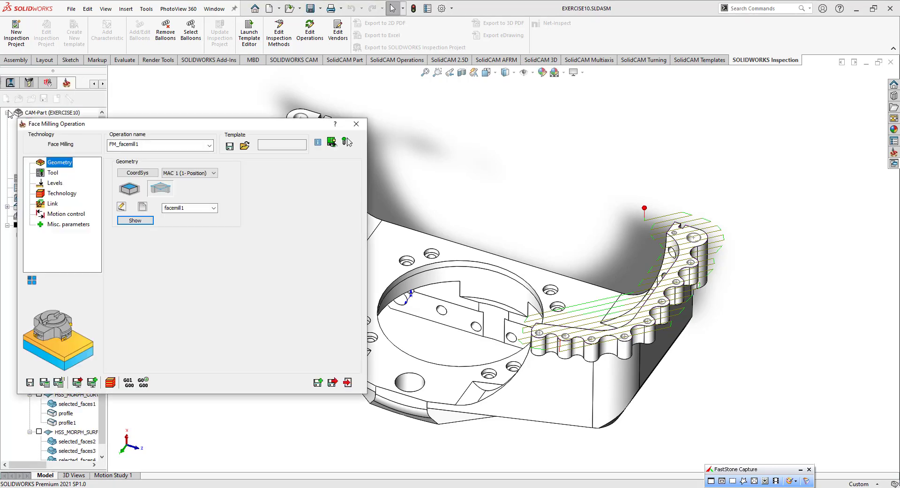
{"action": "left_click", "coordinate": [53, 173]}
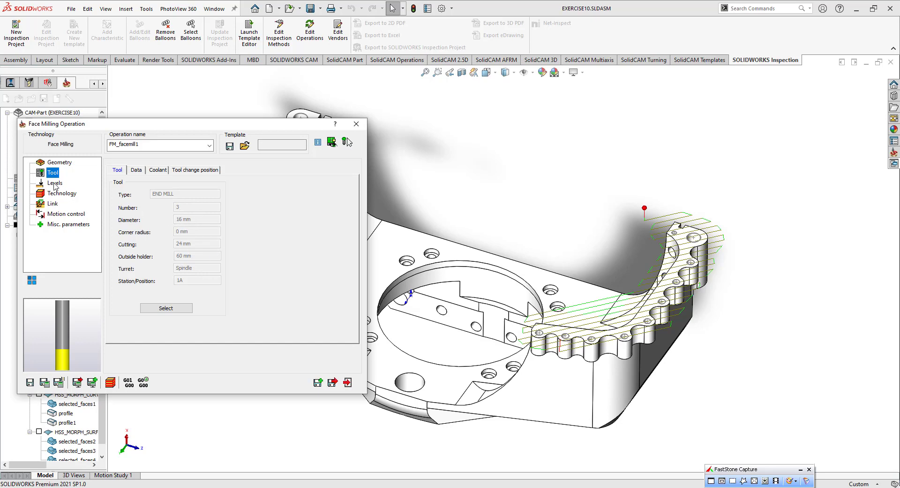
- Show the end mill's data: feed XY 0.15 mm/tooth and spin 175 m/min
{"action": "left_click", "coordinate": [136, 170]}
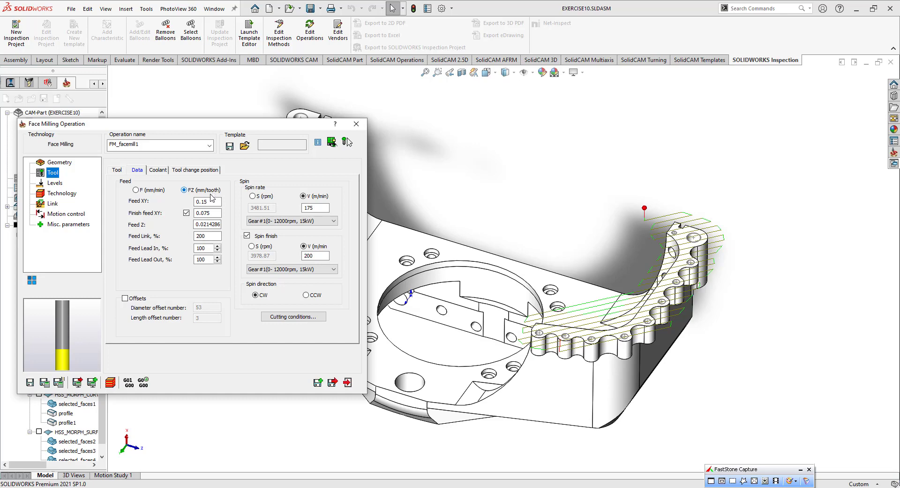
- Highlight the Feed XY value 0.15 and the spin rate value 175
{"action": "left_click_drag", "start_coordinate": [206, 202], "coordinate": [191, 201]}
{"action": "left_click_drag", "start_coordinate": [317, 207], "coordinate": [303, 208]}
{"action": "double_click", "coordinate": [204, 201]}
- Review the tool specs, levels and Hatch technology with 70% overlap, then close the operation unchanged
{"action": "left_click", "coordinate": [118, 171]}
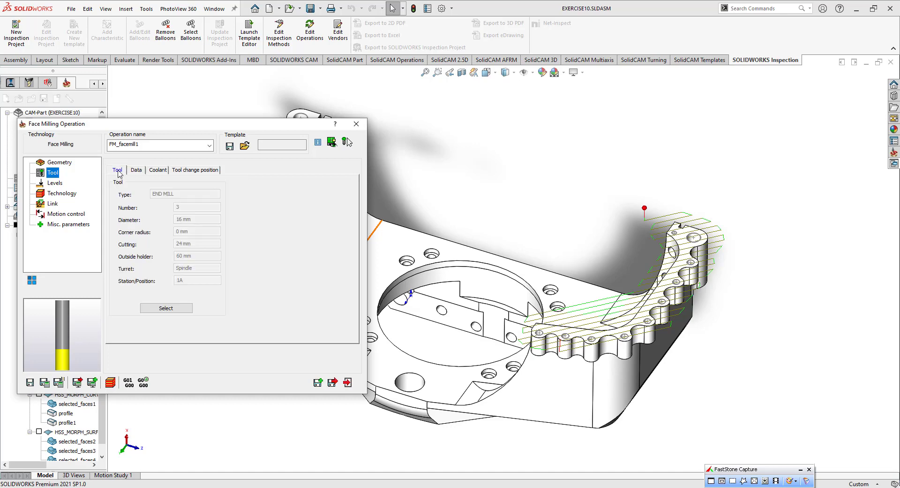
{"action": "left_click", "coordinate": [55, 183]}
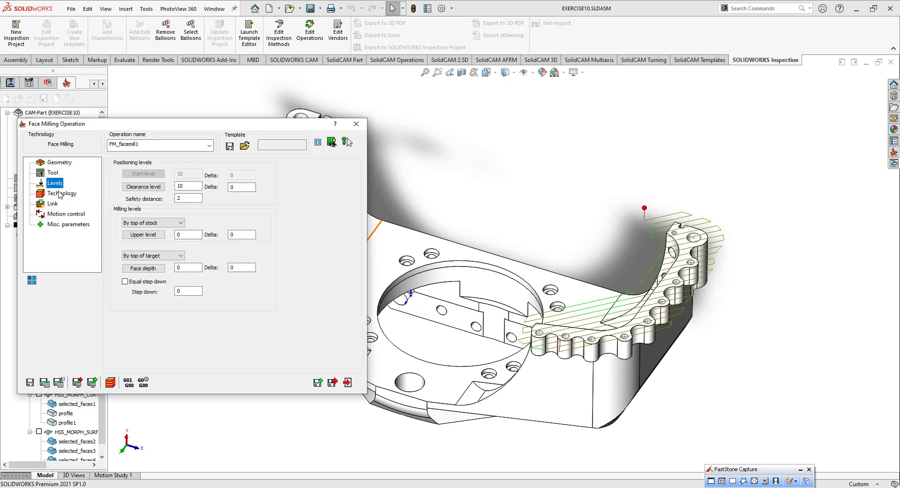
{"action": "left_click", "coordinate": [60, 193]}
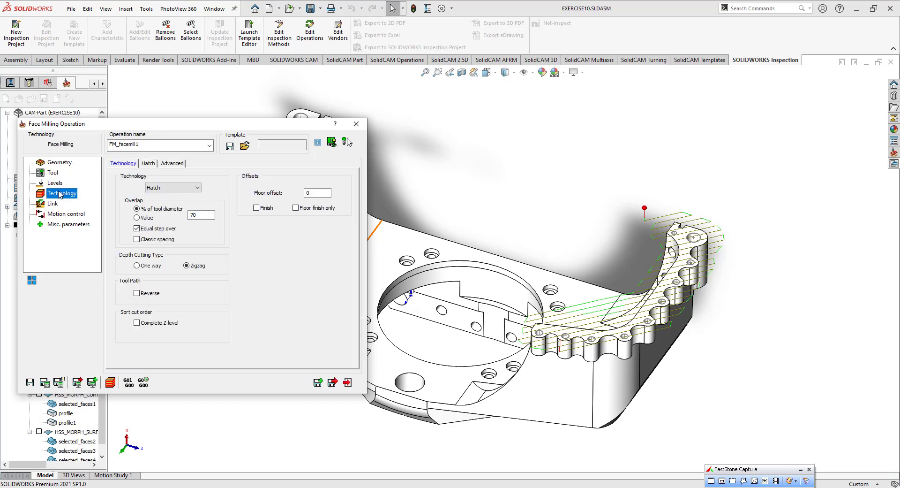
{"action": "double_click", "coordinate": [207, 215]}
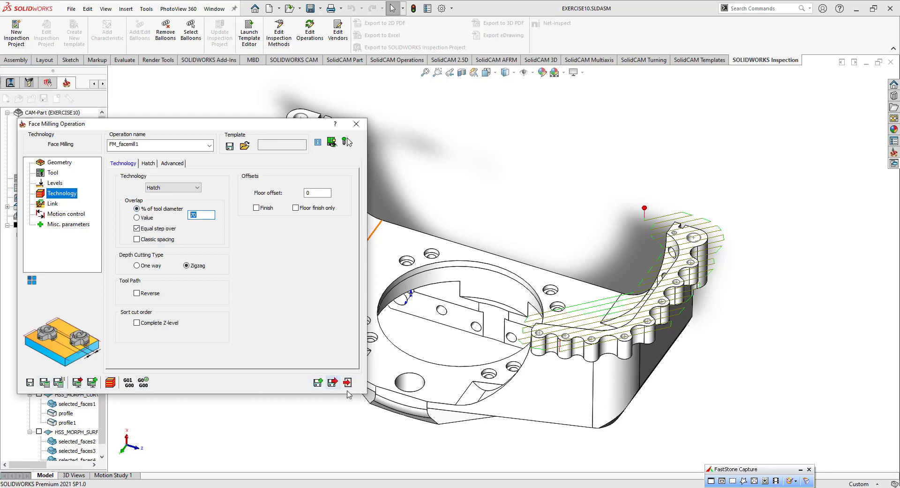
{"action": "key", "text": "Escape"}
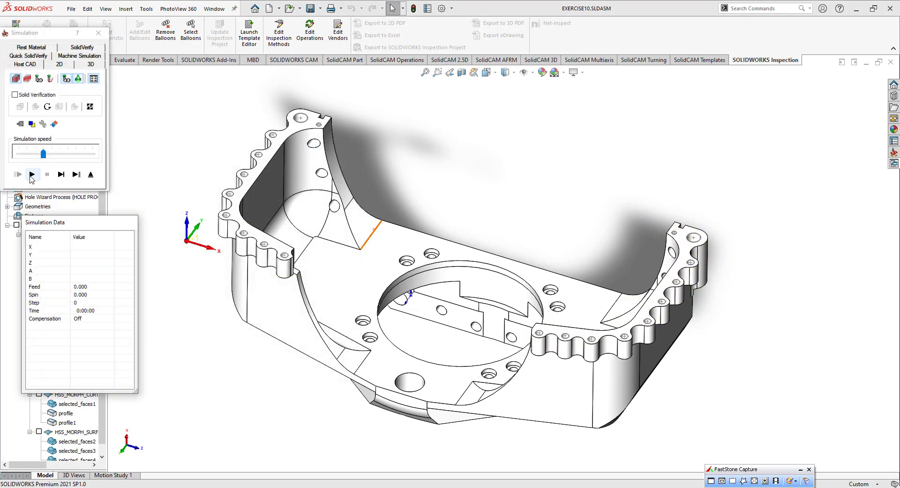
- Simulate the FM_facemill1 toolpath, then try generating G-code and dismiss the missing-folder error
{"action": "left_click", "coordinate": [31, 174]}
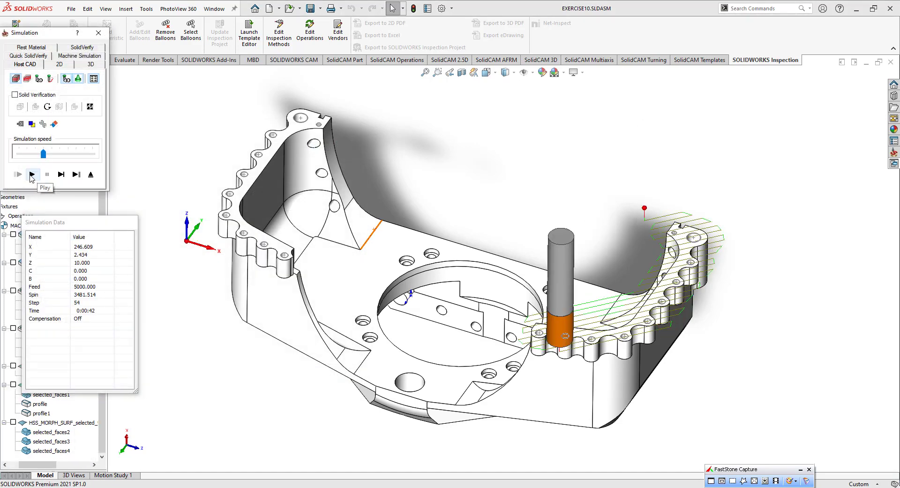
{"action": "left_click", "coordinate": [95, 33]}
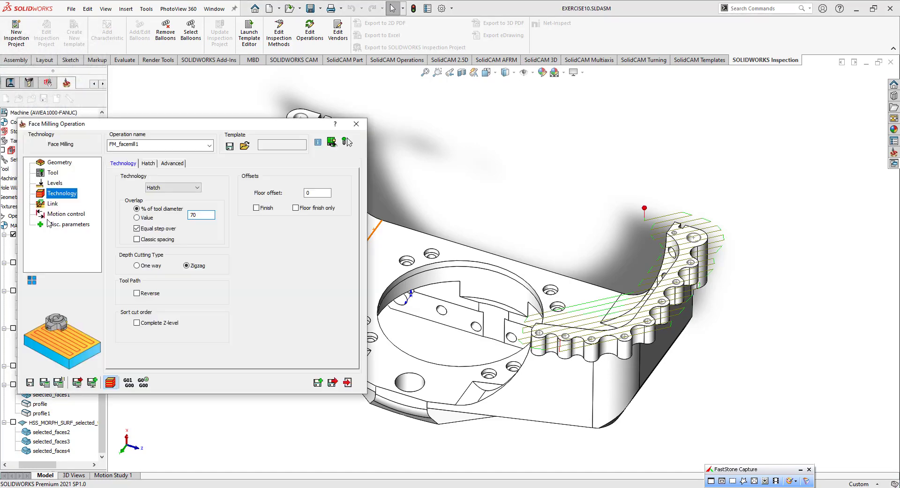
{"action": "left_click", "coordinate": [127, 385]}
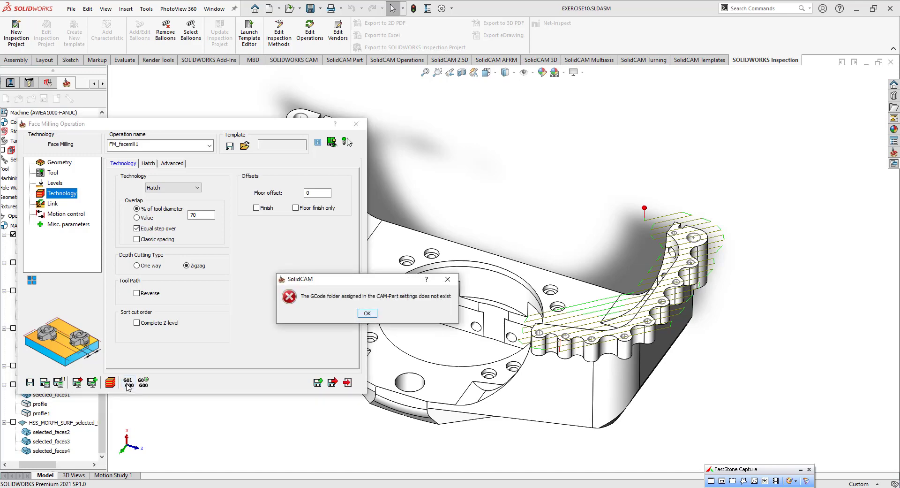
{"action": "key", "text": "Return"}
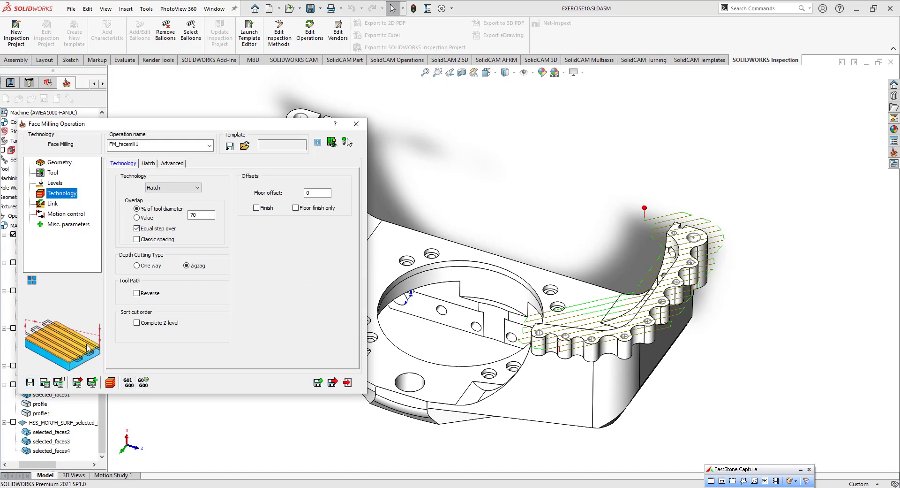
{"action": "left_click", "coordinate": [347, 383]}
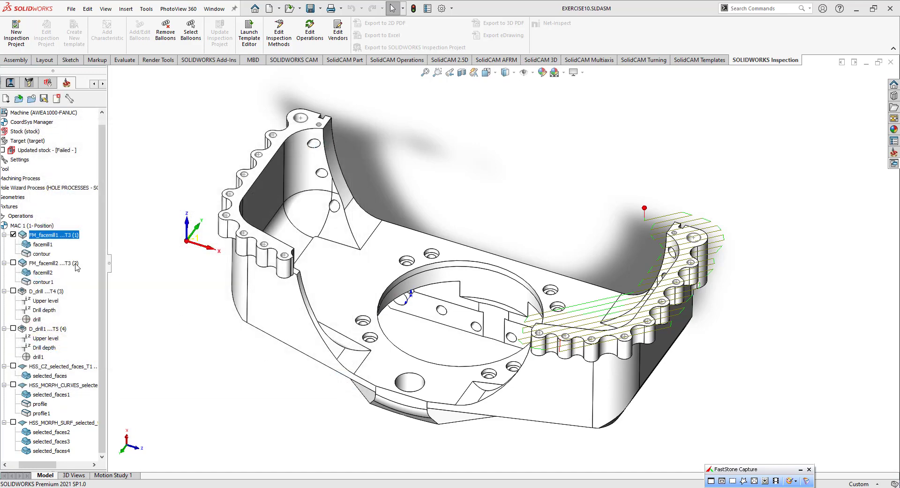
{"action": "left_click", "coordinate": [4, 235]}
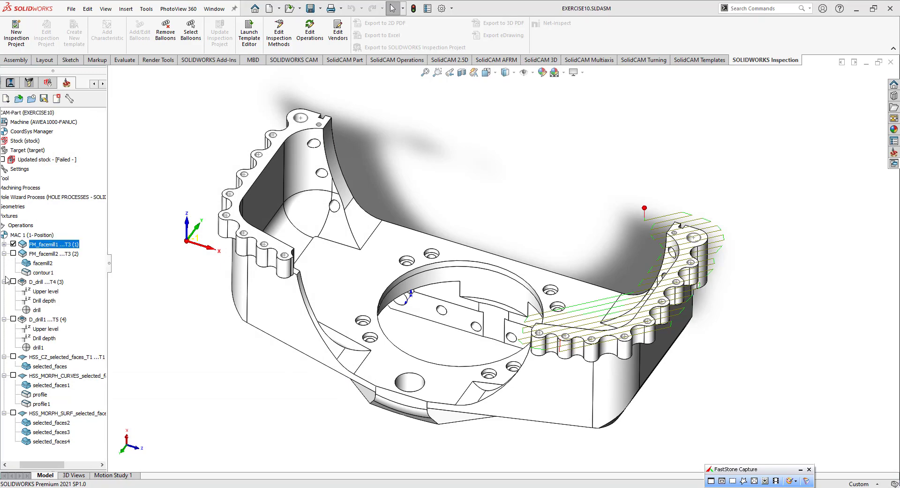
{"action": "left_click", "coordinate": [4, 253]}
{"action": "left_click_drag", "start_coordinate": [33, 464], "coordinate": [21, 464]}
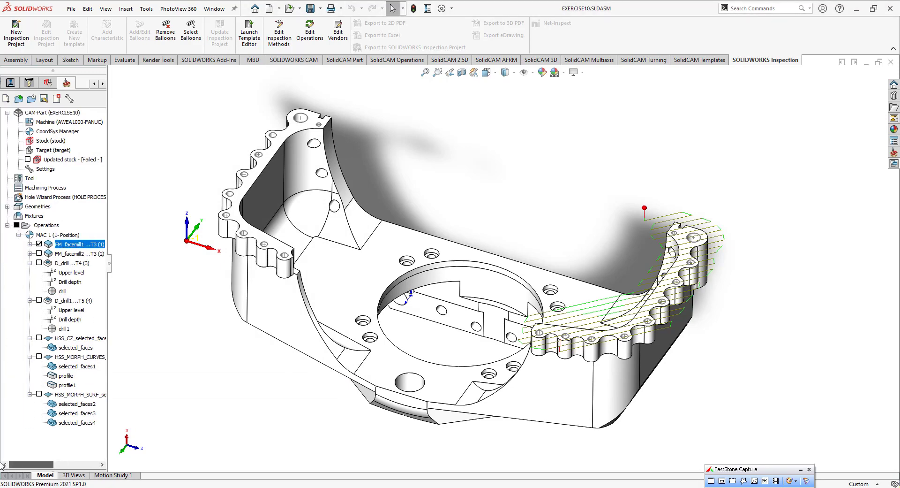
{"action": "right_click", "coordinate": [50, 226]}
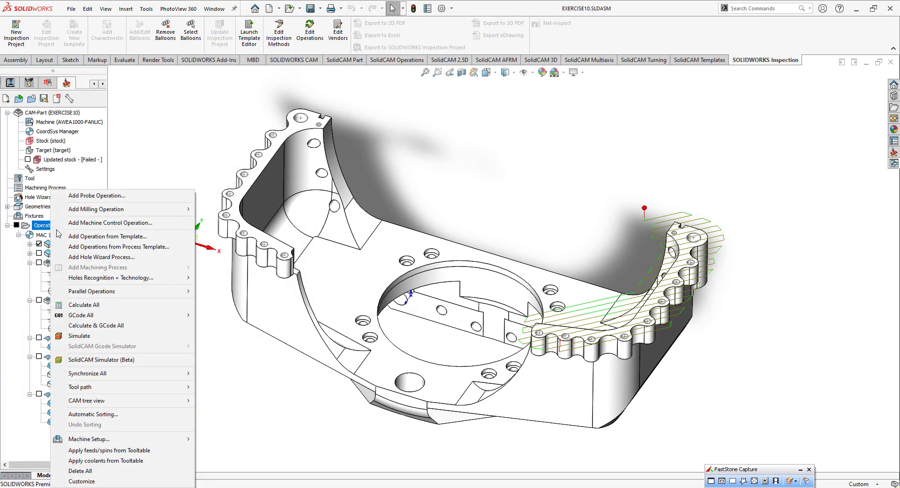
{"action": "mouse_move", "coordinate": [100, 318]}
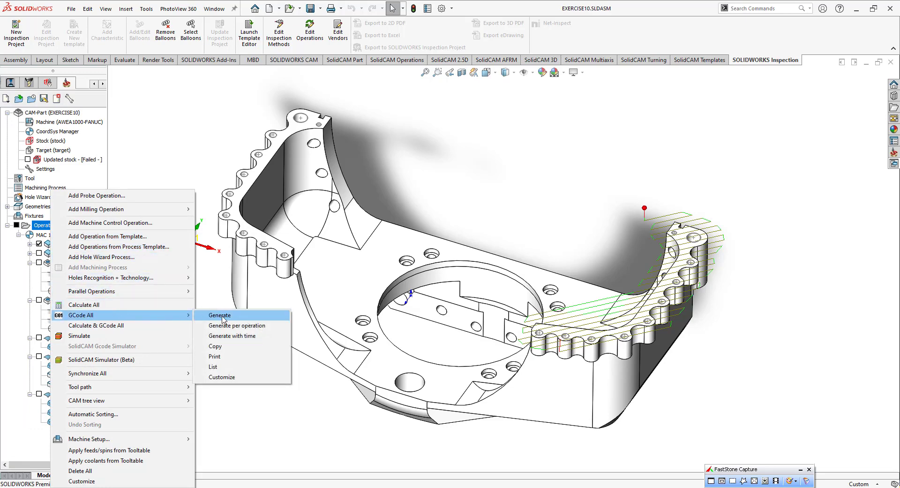
{"action": "left_click", "coordinate": [221, 317]}
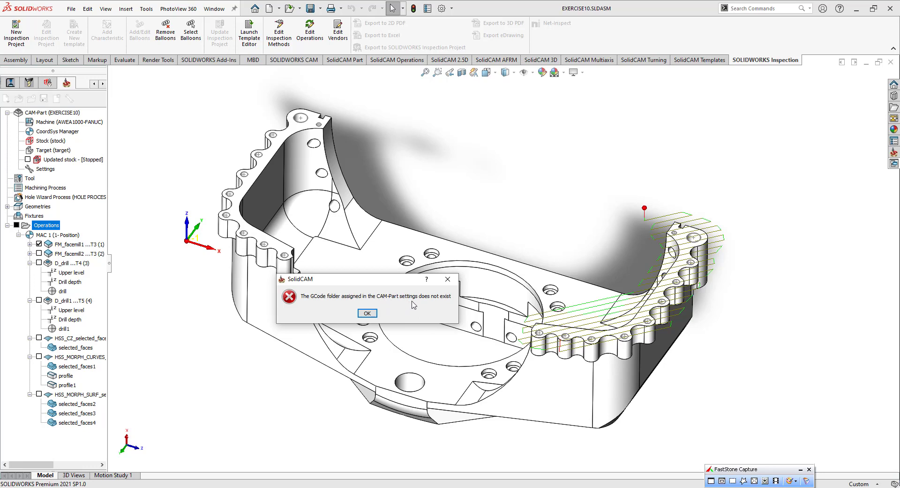
{"action": "left_click", "coordinate": [367, 313]}
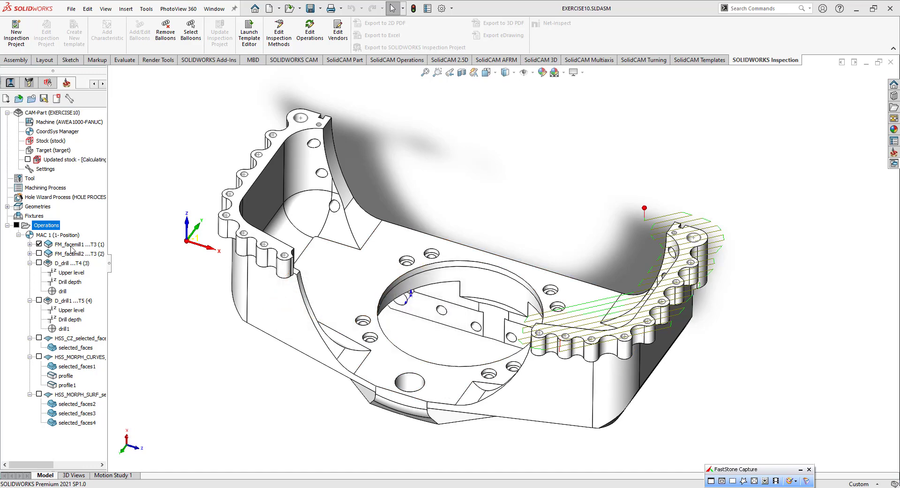
- Preview the FM_facemill2, D_drill and D_drill1 toolpaths one at a time
{"action": "left_click", "coordinate": [38, 253]}
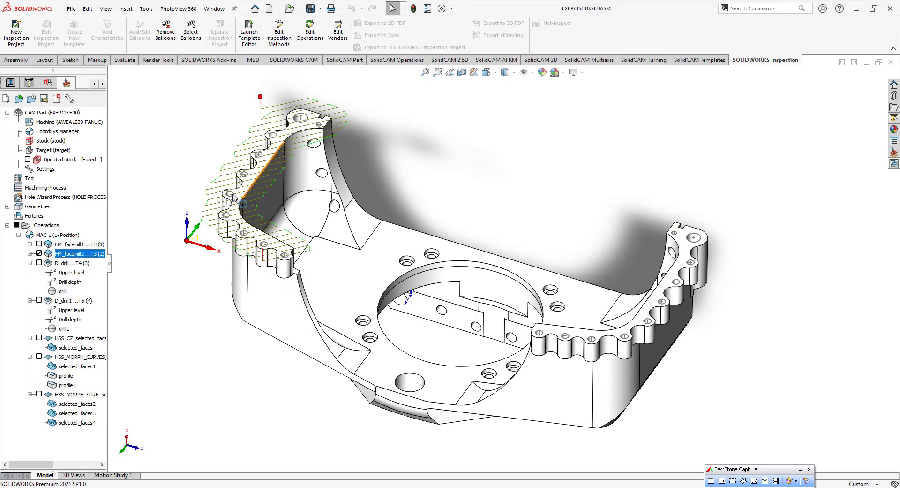
{"action": "left_click", "coordinate": [38, 253]}
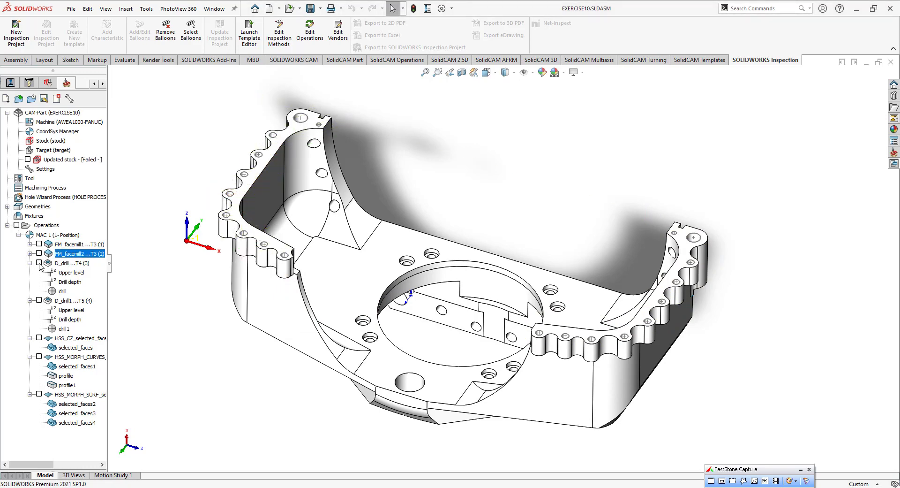
{"action": "left_click", "coordinate": [39, 263]}
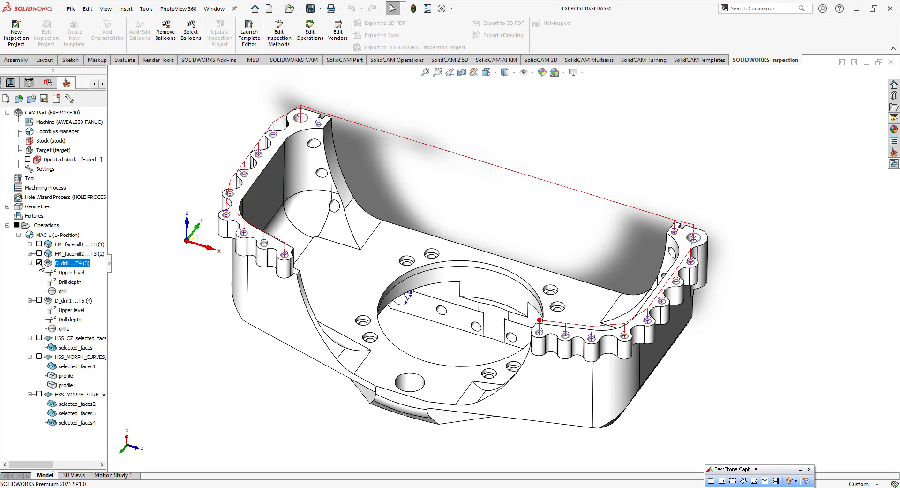
{"action": "left_click", "coordinate": [38, 263]}
{"action": "left_click", "coordinate": [39, 300]}
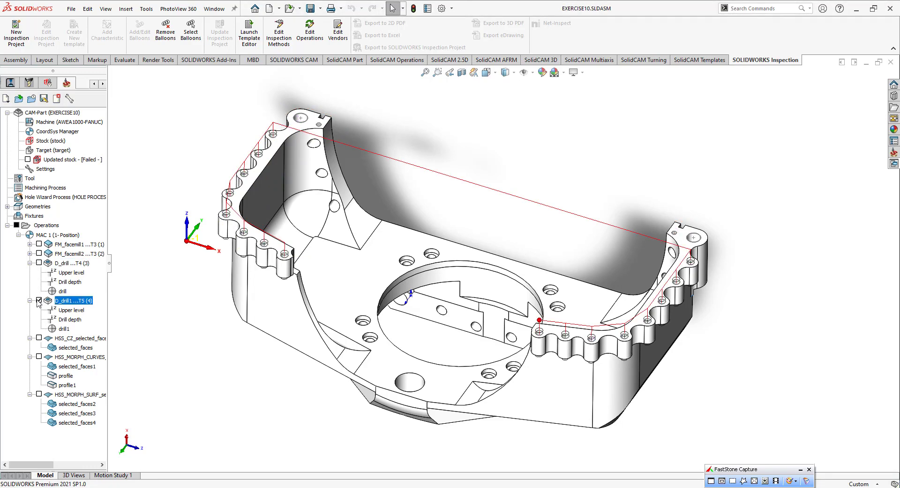
{"action": "left_click", "coordinate": [39, 300]}
{"action": "left_click", "coordinate": [39, 263]}
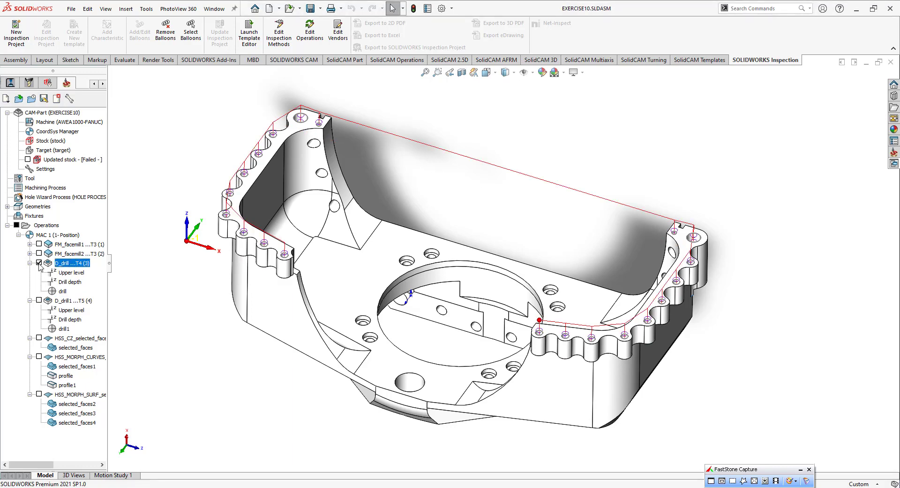
{"action": "left_click", "coordinate": [39, 300]}
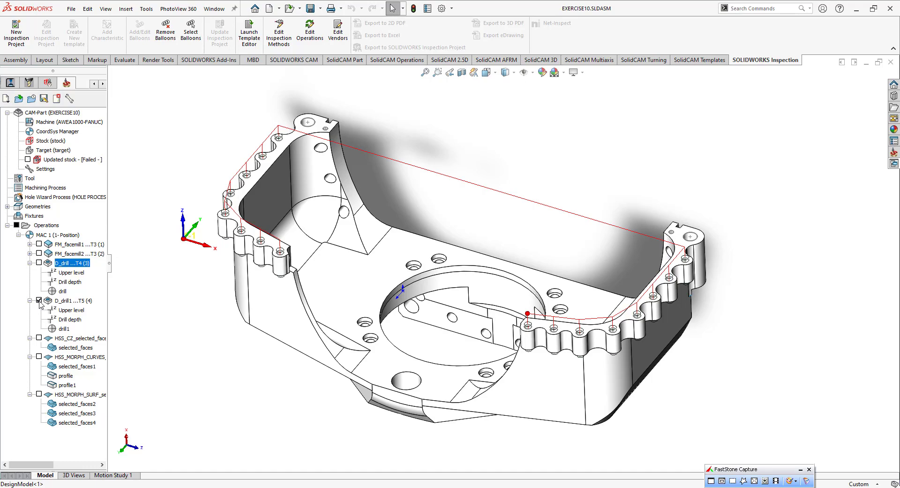
- Show the HSS_CZ finishing toolpath and open HSS_CZ_selected_faces_T1 for editing
{"action": "left_click", "coordinate": [39, 338]}
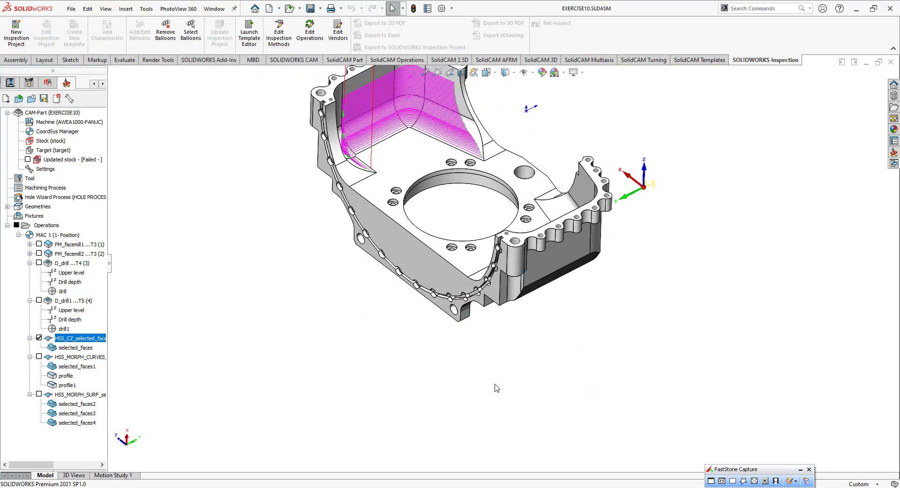
{"action": "scroll", "coordinate": [426, 92], "scroll_direction": "down", "scroll_amount": 5}
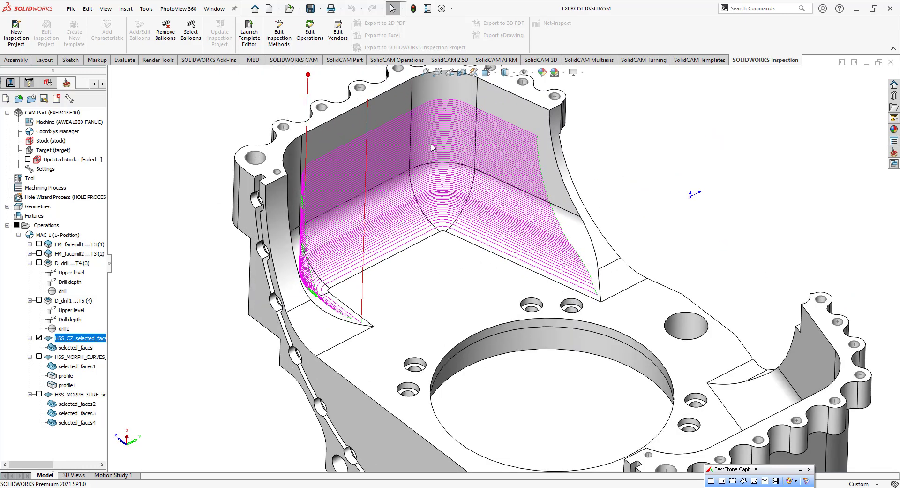
{"action": "left_click", "coordinate": [55, 337]}
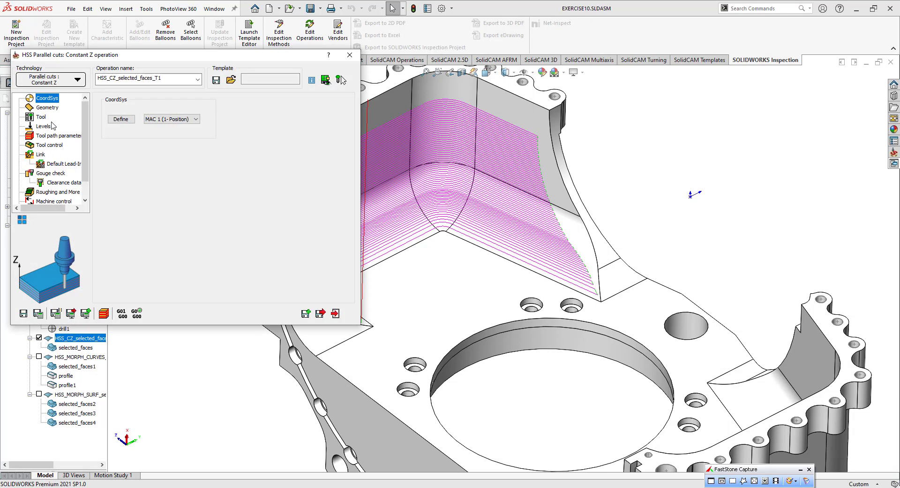
- Review the HSS_CZ tool, drive surface, tool path parameters, tool control and link pages, then exit
{"action": "left_click", "coordinate": [40, 117]}
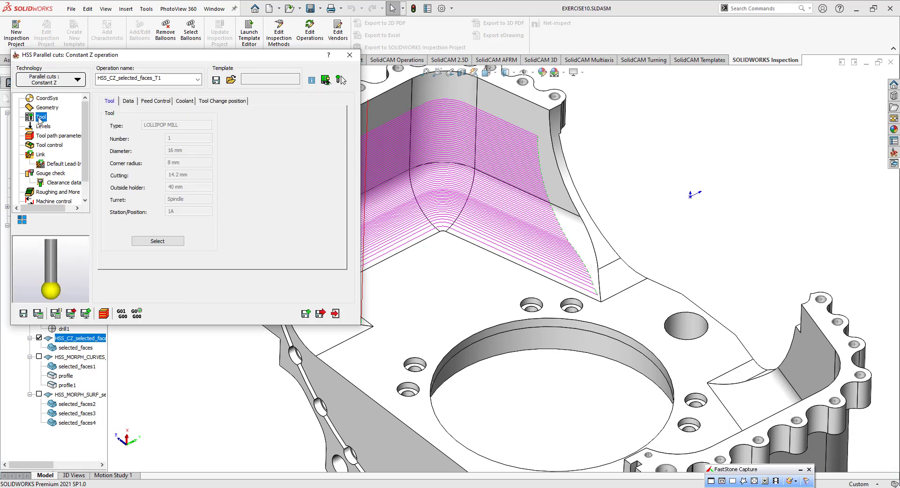
{"action": "left_click", "coordinate": [47, 107]}
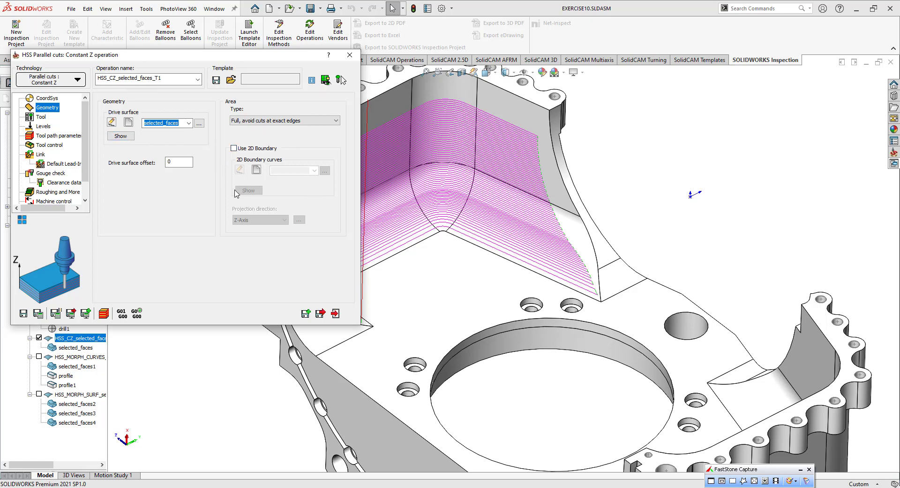
{"action": "left_click", "coordinate": [42, 117]}
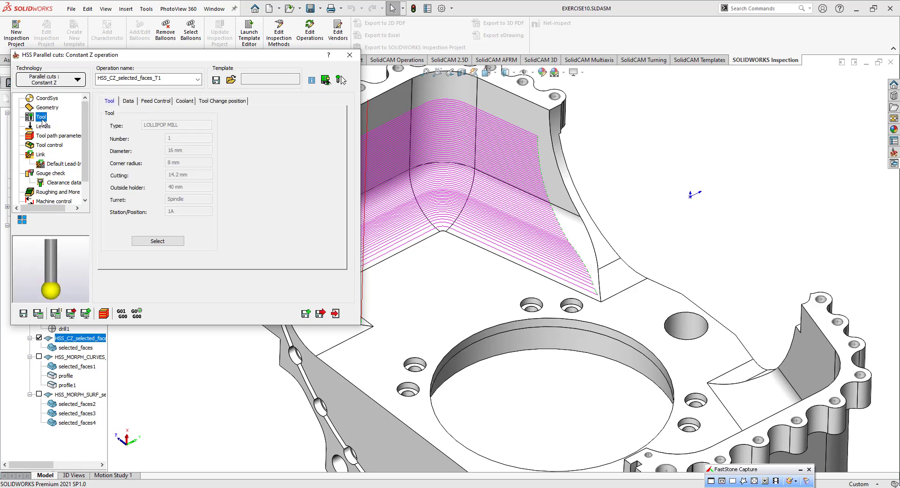
{"action": "left_click", "coordinate": [51, 136]}
{"action": "left_click", "coordinate": [49, 145]}
{"action": "left_click", "coordinate": [42, 156]}
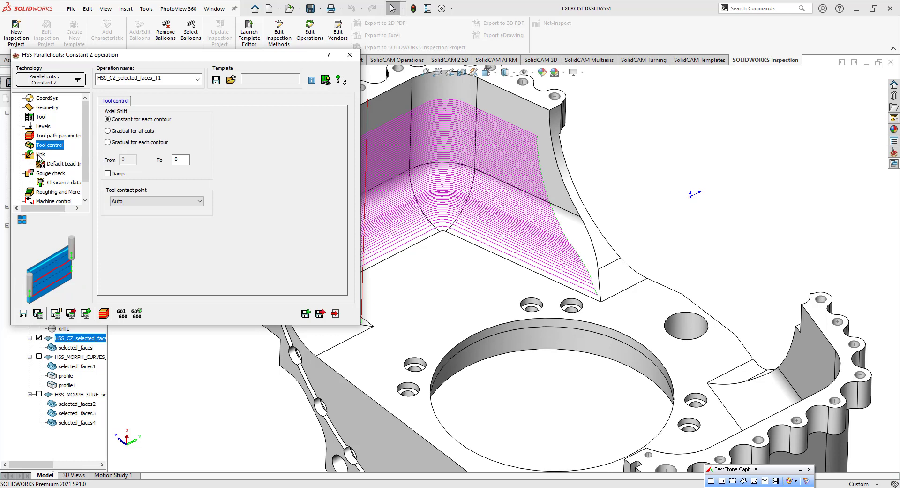
{"action": "left_click", "coordinate": [48, 107]}
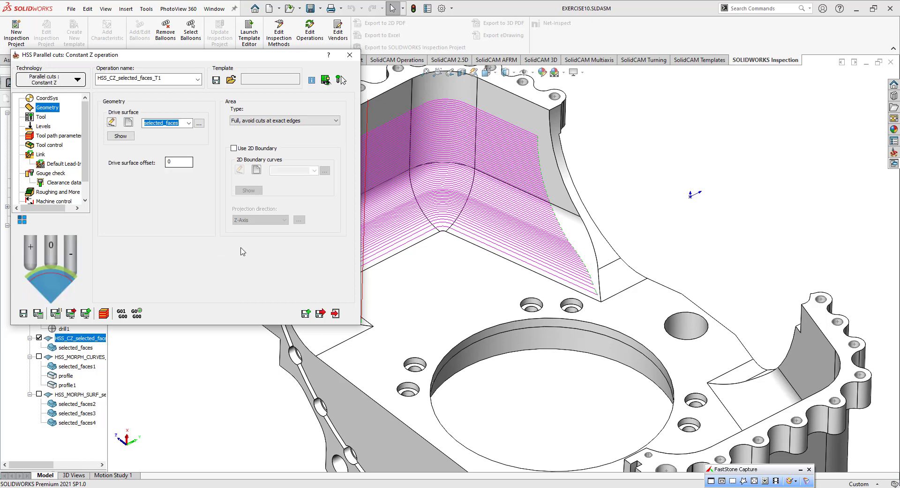
{"action": "left_click", "coordinate": [336, 313]}
- Preview HSS_MORPH_CURVES, widen the operations tree, then show the HSS_MORPH_SURF toolpath instead
{"action": "left_click", "coordinate": [39, 338]}
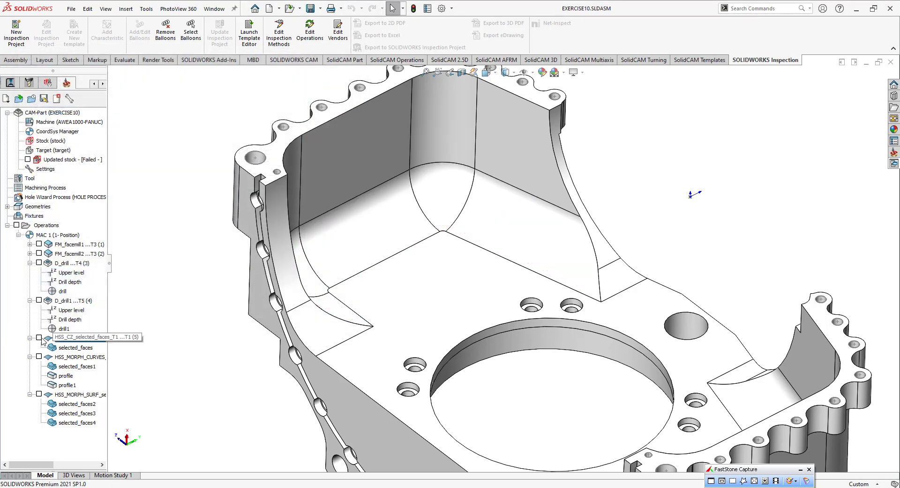
{"action": "left_click", "coordinate": [39, 357]}
{"action": "left_click", "coordinate": [75, 357]}
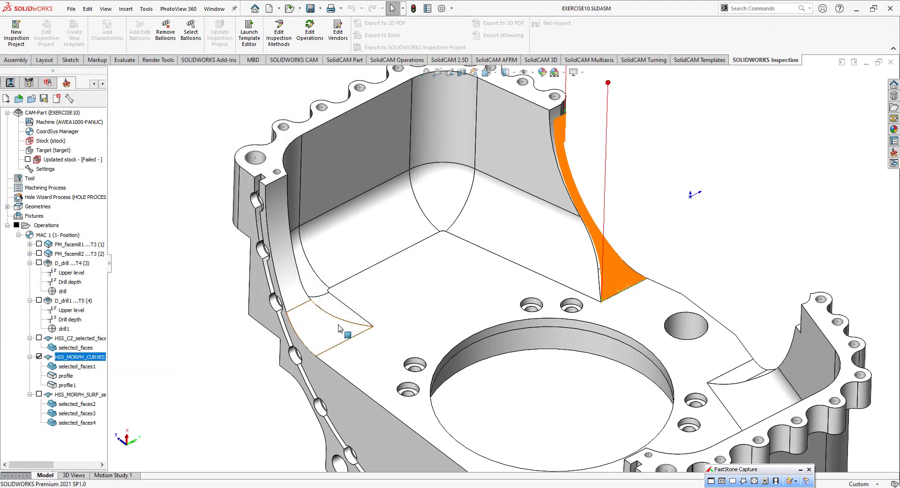
{"action": "left_click_drag", "start_coordinate": [108, 337], "coordinate": [169, 333]}
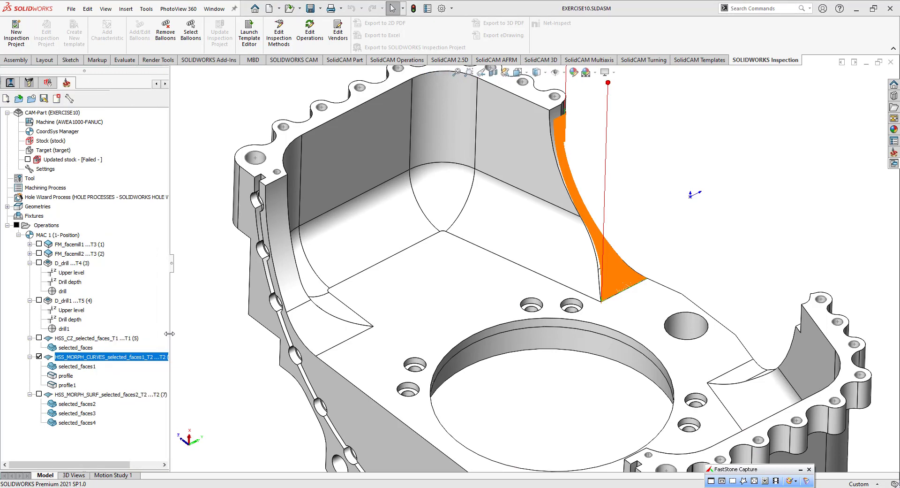
{"action": "left_click", "coordinate": [39, 356]}
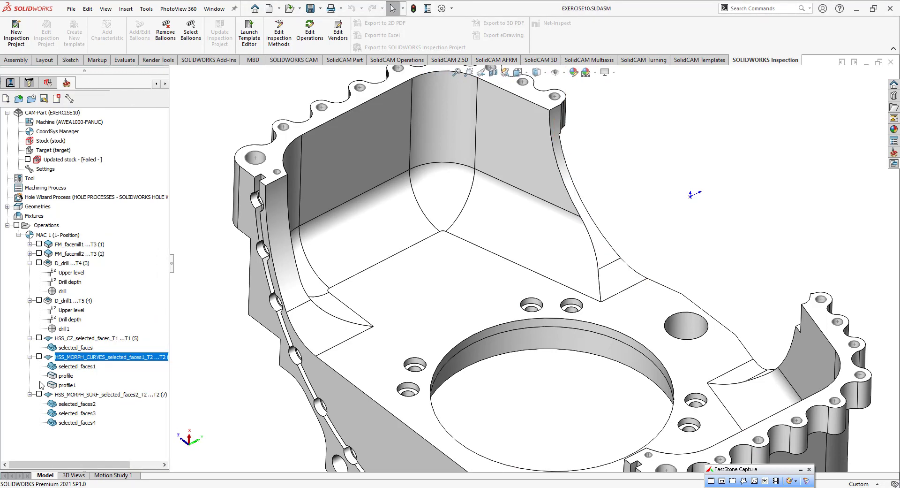
{"action": "left_click", "coordinate": [39, 394]}
{"action": "scroll", "coordinate": [500, 375], "scroll_direction": "up", "scroll_amount": 5}
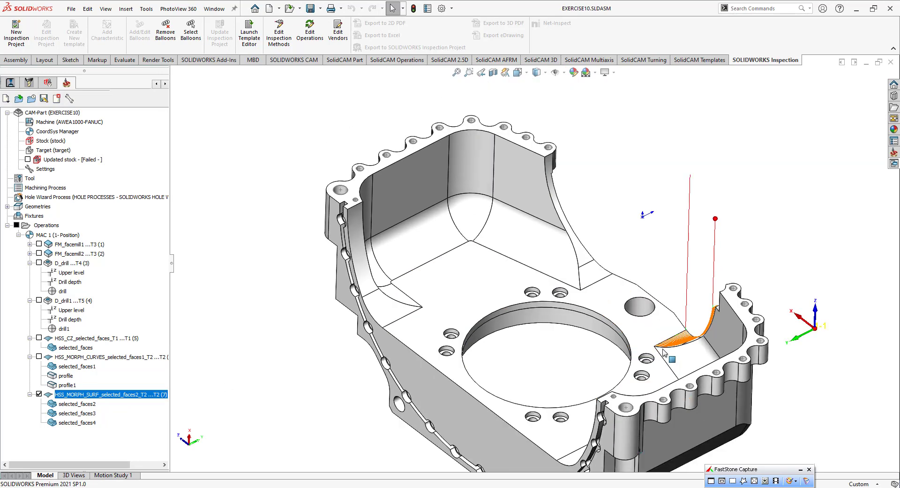
{"action": "scroll", "coordinate": [638, 363], "scroll_direction": "down", "scroll_amount": 2}
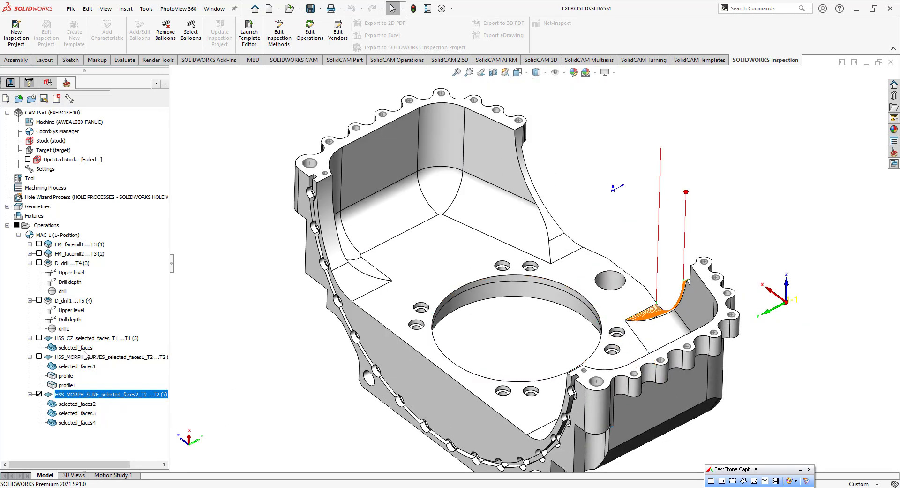
- Preview the profile and profile1 curves of HSS_MORPH_SURF on the part
{"action": "double_click", "coordinate": [65, 377]}
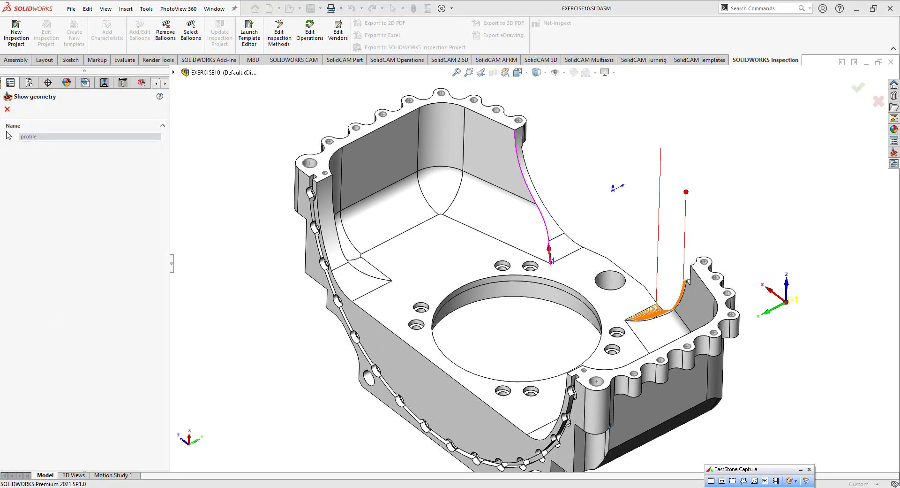
{"action": "left_click", "coordinate": [7, 109]}
{"action": "double_click", "coordinate": [65, 385]}
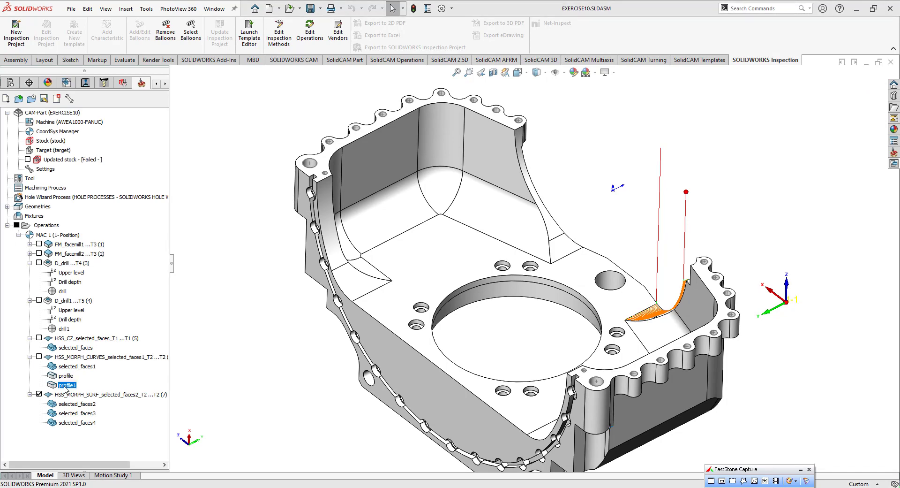
{"action": "left_click", "coordinate": [7, 108]}
- Preview the selected_faces1 drive face, hide the HSS_MORPH_SURF toolpath, and pick selected_faces3
{"action": "double_click", "coordinate": [69, 369]}
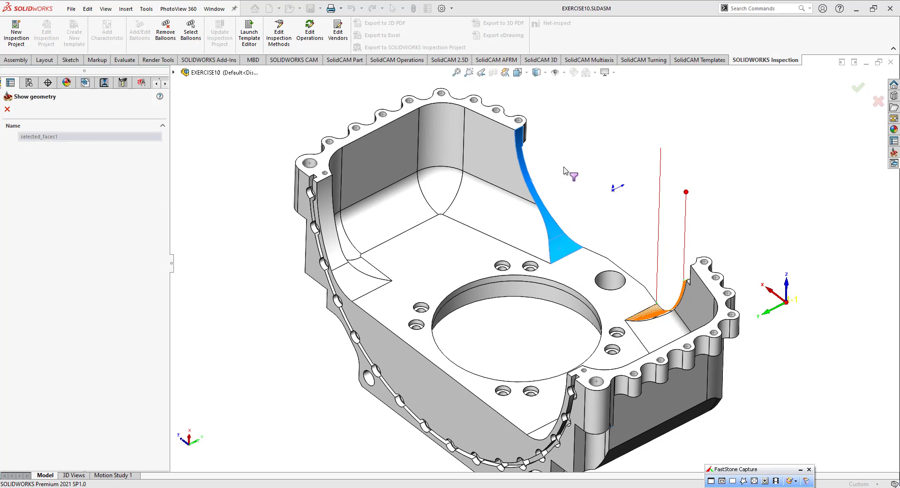
{"action": "scroll", "coordinate": [567, 171], "scroll_direction": "down", "scroll_amount": 4}
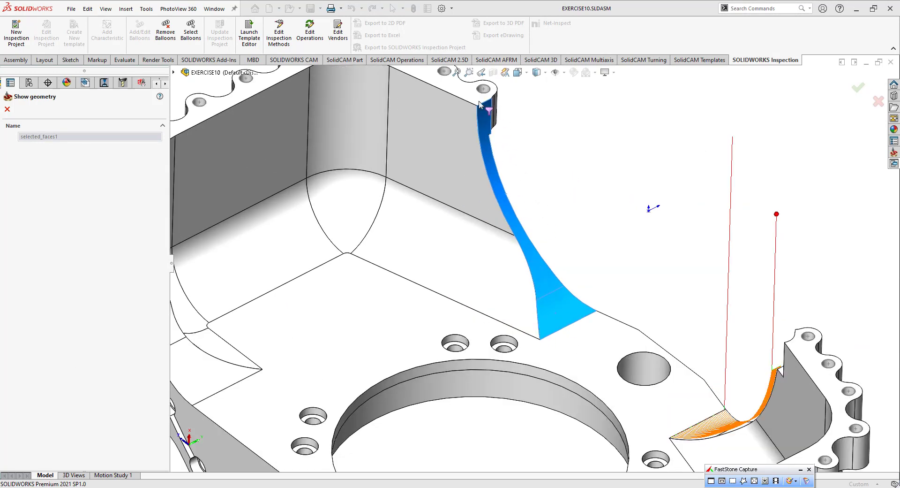
{"action": "left_click", "coordinate": [7, 109]}
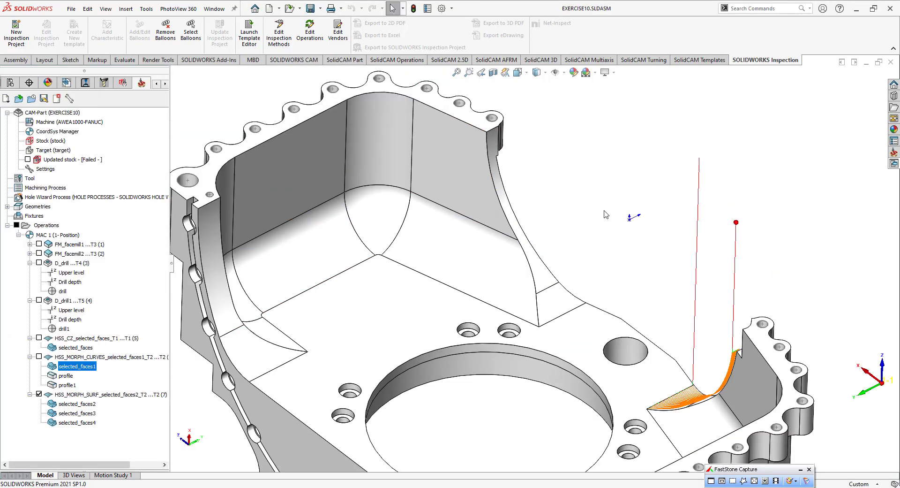
{"action": "left_click", "coordinate": [38, 394]}
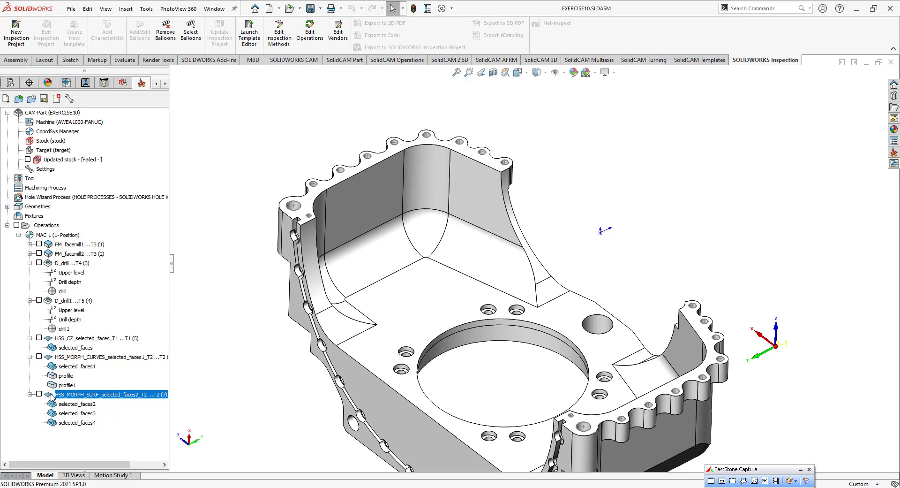
{"action": "left_click", "coordinate": [60, 413]}
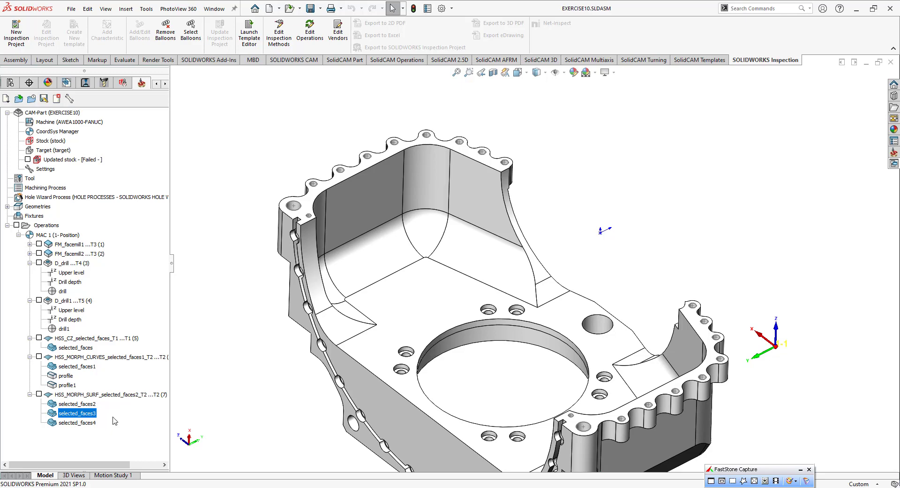
- Orbit to a top-down view and display the 'profile' curve and 'selected_faces3' faces on the part
{"action": "middle_click_drag", "start_coordinate": [623, 360], "coordinate": [651, 408]}
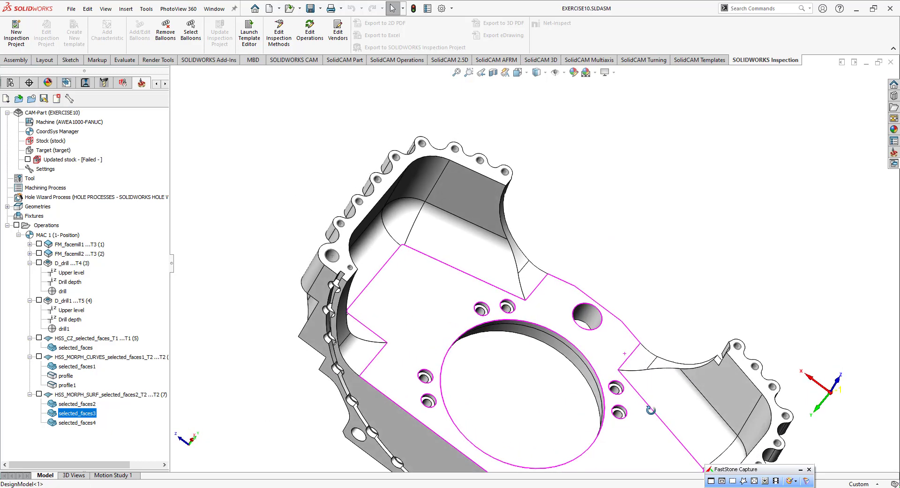
{"action": "scroll", "coordinate": [563, 202], "scroll_direction": "down", "scroll_amount": 5}
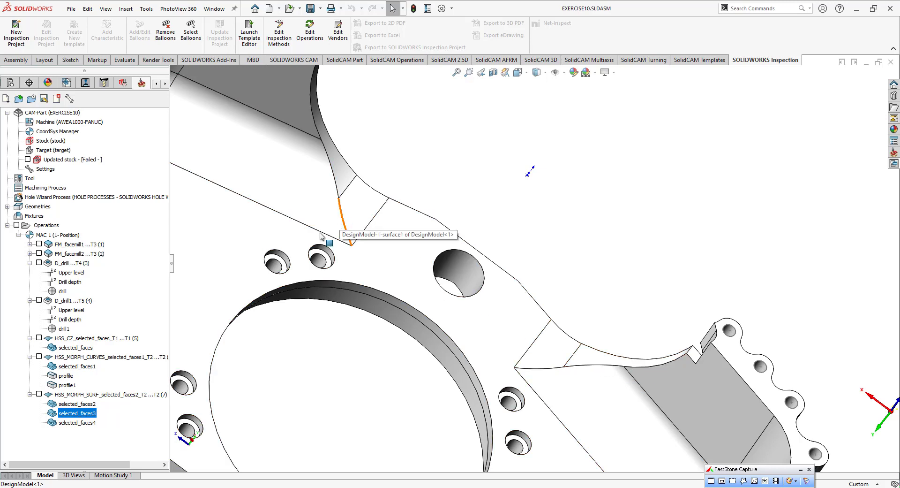
{"action": "double_click", "coordinate": [66, 376]}
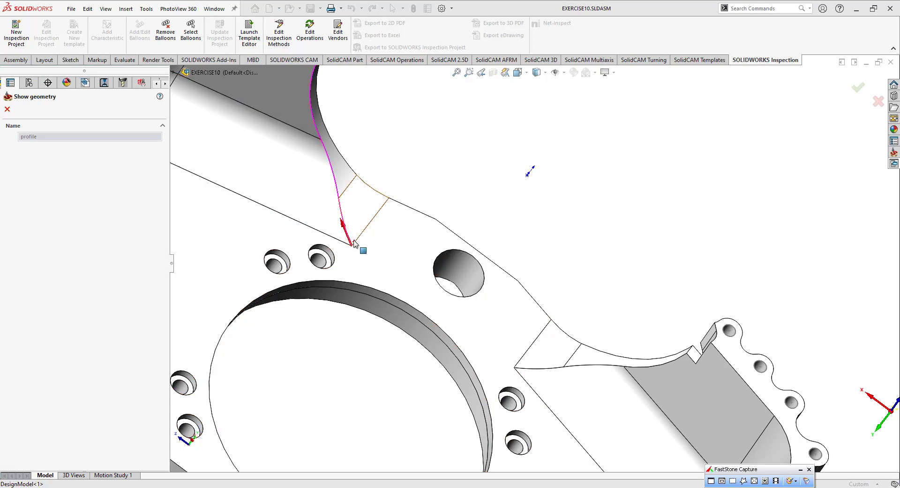
{"action": "left_click", "coordinate": [7, 110]}
{"action": "double_click", "coordinate": [73, 413]}
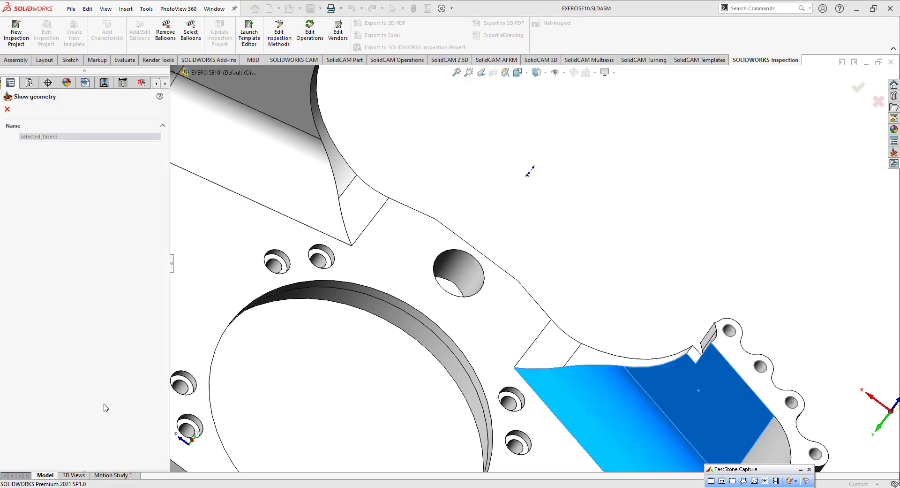
{"action": "left_click", "coordinate": [8, 109]}
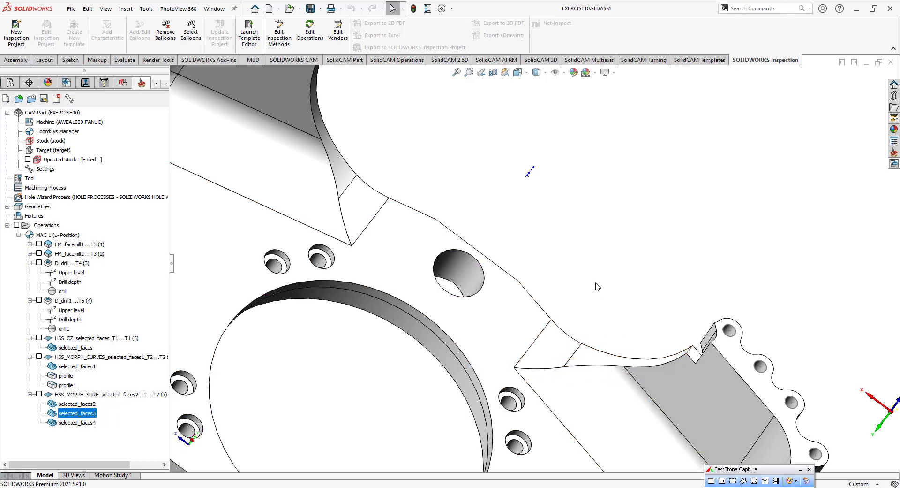
- Orbit and zoom around the part's curved corner edges, then turn the whole part side-on
{"action": "scroll", "coordinate": [597, 286], "scroll_direction": "up", "scroll_amount": 5}
{"action": "scroll", "coordinate": [556, 287], "scroll_direction": "down", "scroll_amount": 2}
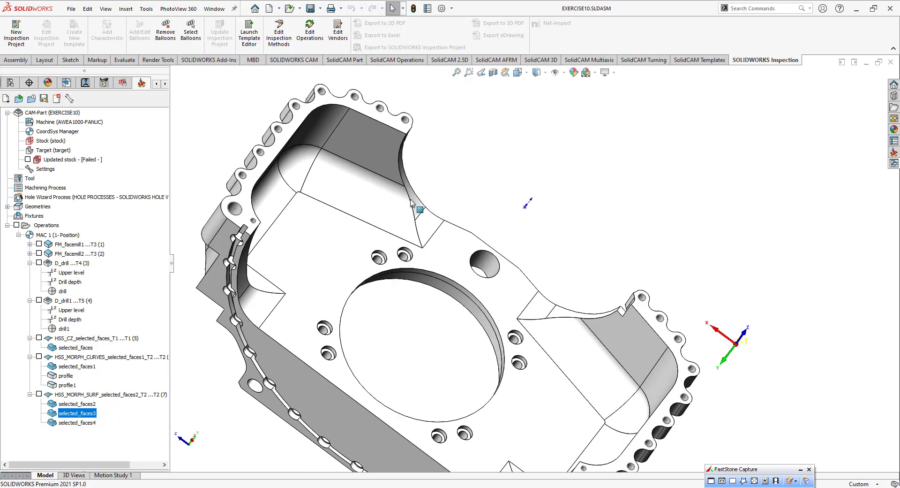
{"action": "middle_click_drag", "start_coordinate": [445, 193], "coordinate": [533, 313]}
{"action": "scroll", "coordinate": [533, 314], "scroll_direction": "down", "scroll_amount": 3}
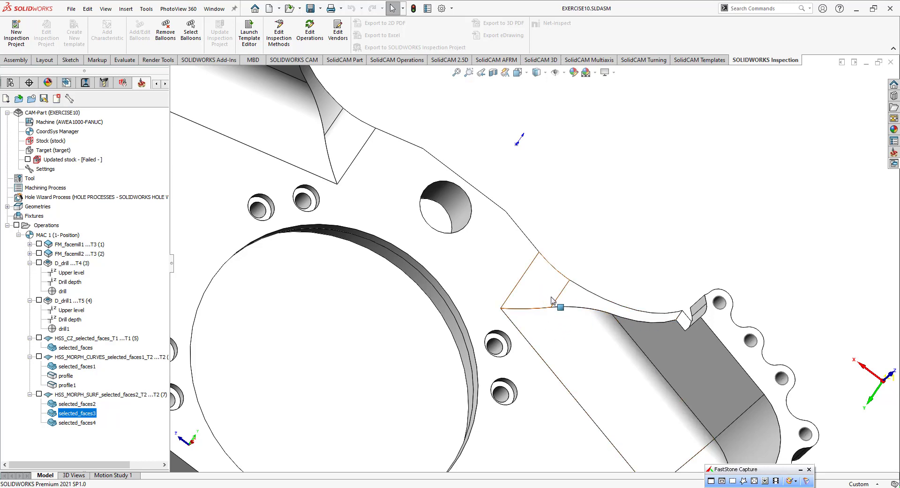
{"action": "scroll", "coordinate": [582, 252], "scroll_direction": "up", "scroll_amount": 3}
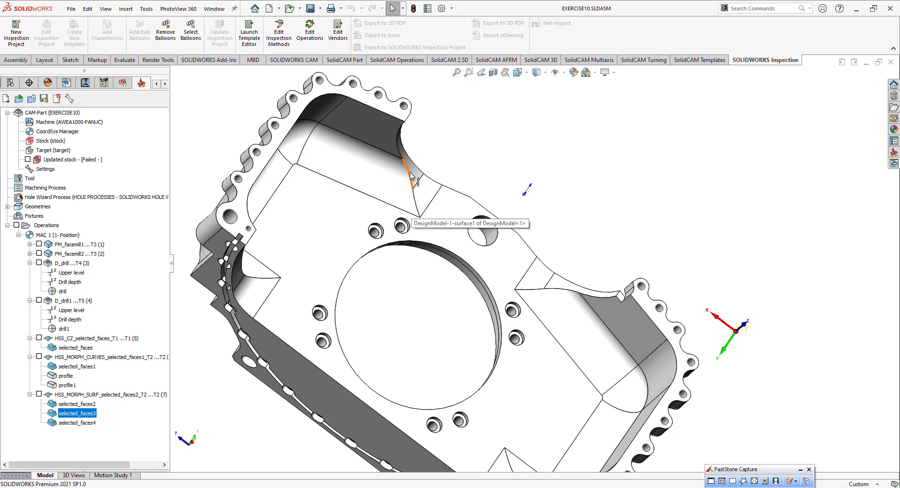
{"action": "middle_click_drag", "start_coordinate": [526, 191], "coordinate": [562, 264]}
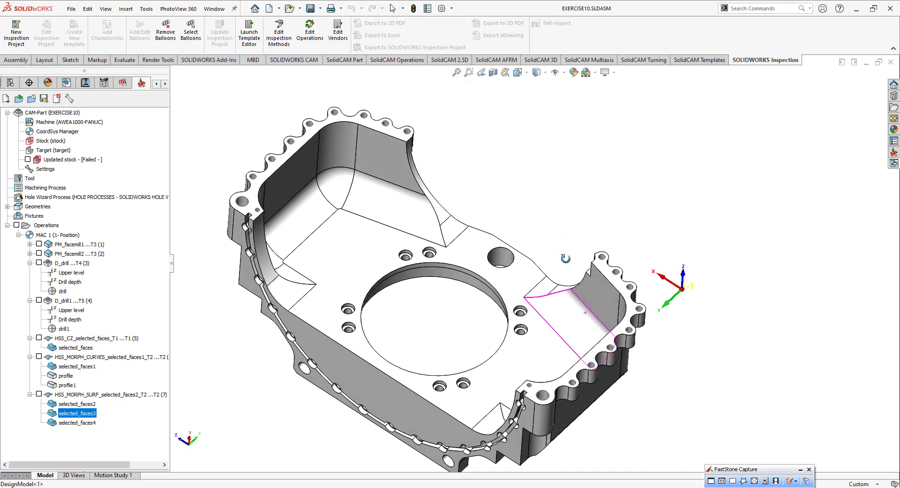
{"action": "scroll", "coordinate": [565, 282], "scroll_direction": "up", "scroll_amount": 3}
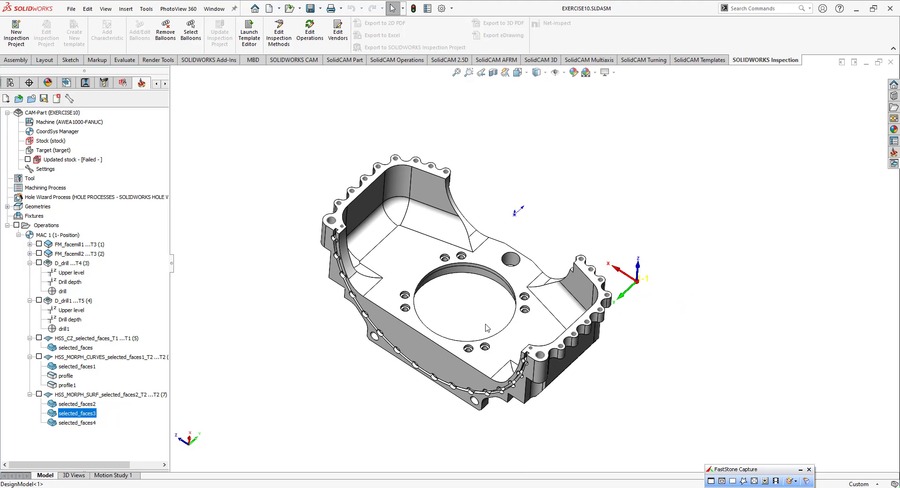
{"action": "scroll", "coordinate": [486, 328], "scroll_direction": "down", "scroll_amount": 2}
{"action": "mouse_move", "coordinate": [477, 285]}
{"action": "middle_mouse_down"}
{"action": "mouse_move", "coordinate": [467, 227]}
{"action": "mouse_move", "coordinate": [468, 281]}
{"action": "middle_mouse_up"}
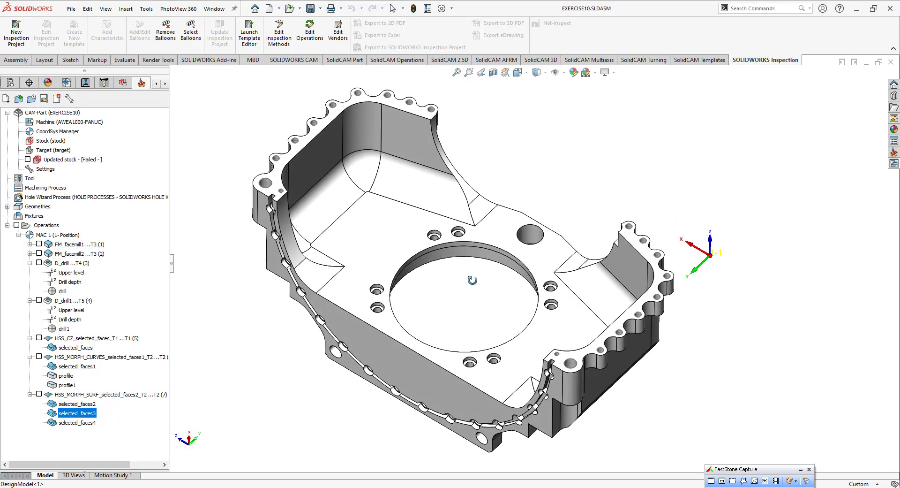
- Collapse the D_drill, D_drill1, HSS_CZ, HSS_MORPH_CURVES and HSS_MORPH_SURF operation nodes
{"action": "left_click", "coordinate": [30, 263]}
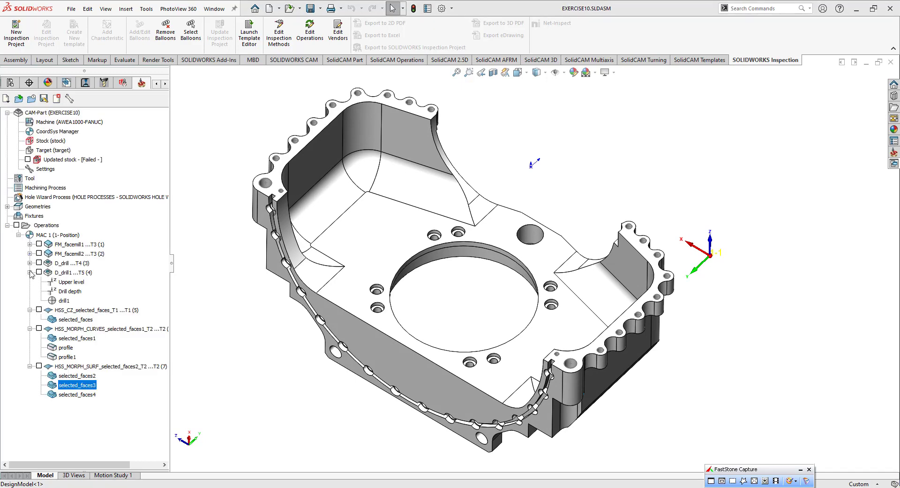
{"action": "left_click", "coordinate": [29, 272]}
{"action": "left_click", "coordinate": [29, 281]}
{"action": "left_click", "coordinate": [30, 291]}
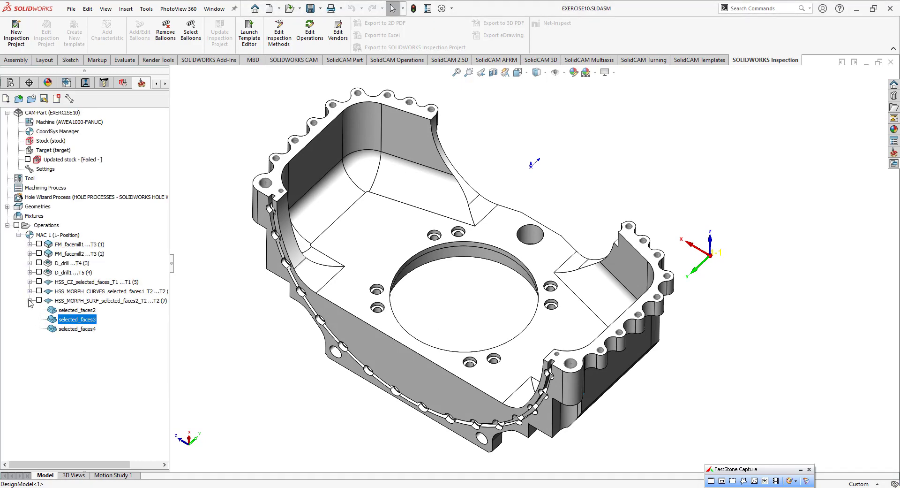
{"action": "left_click", "coordinate": [30, 300]}
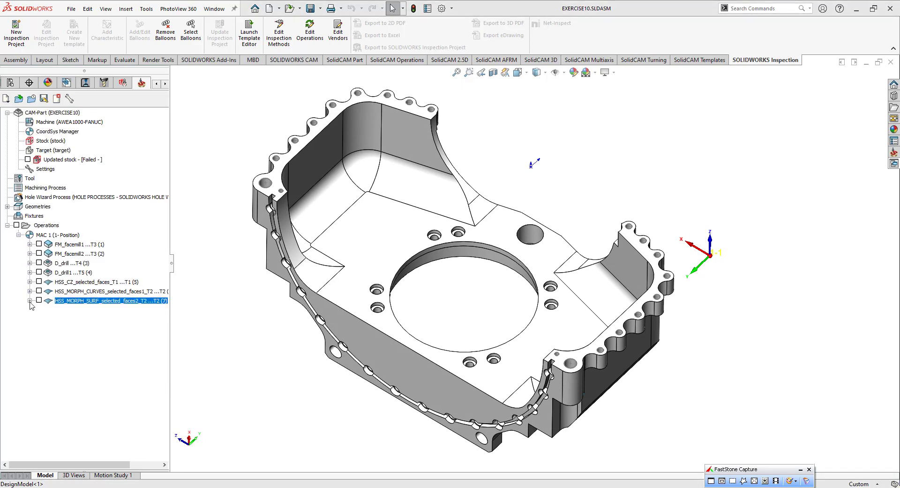
- Send the CAM-Part to the Built parts folder as EXERCISE10.zip, replacing the existing file
{"action": "right_click", "coordinate": [49, 114]}
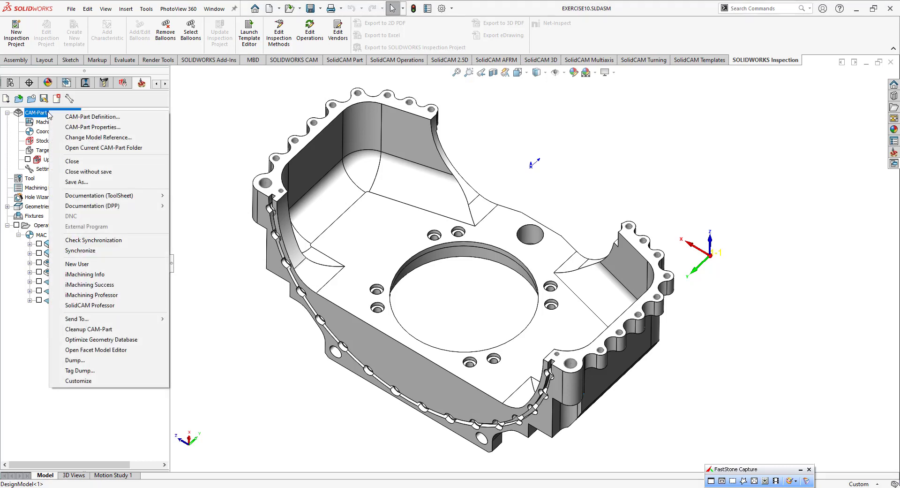
{"action": "mouse_move", "coordinate": [150, 318]}
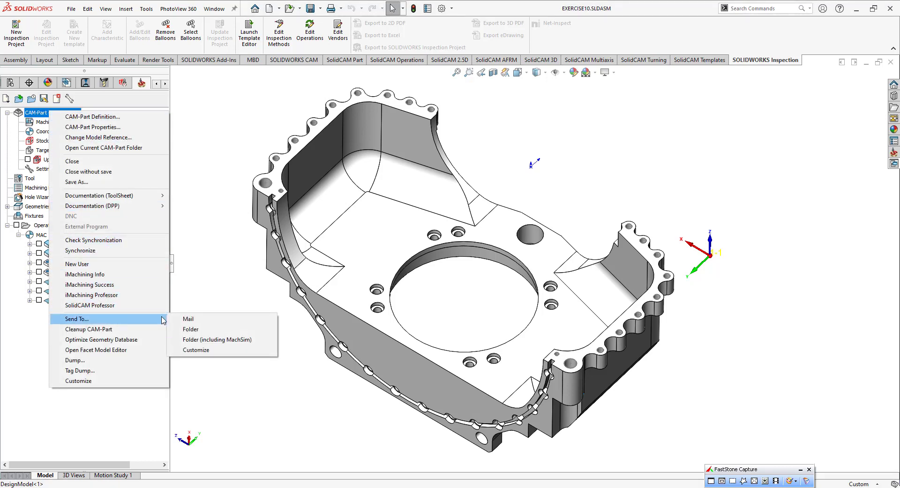
{"action": "left_click", "coordinate": [202, 330]}
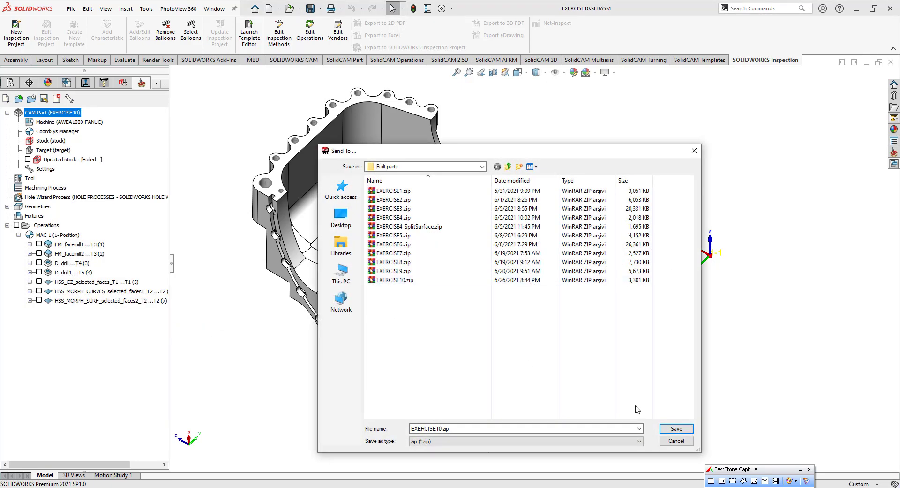
{"action": "left_click", "coordinate": [676, 428]}
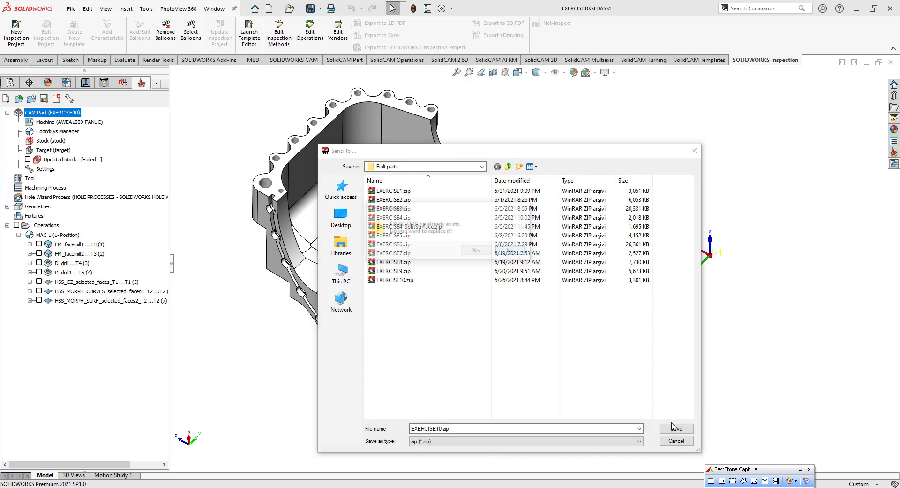
{"action": "left_click", "coordinate": [475, 253]}
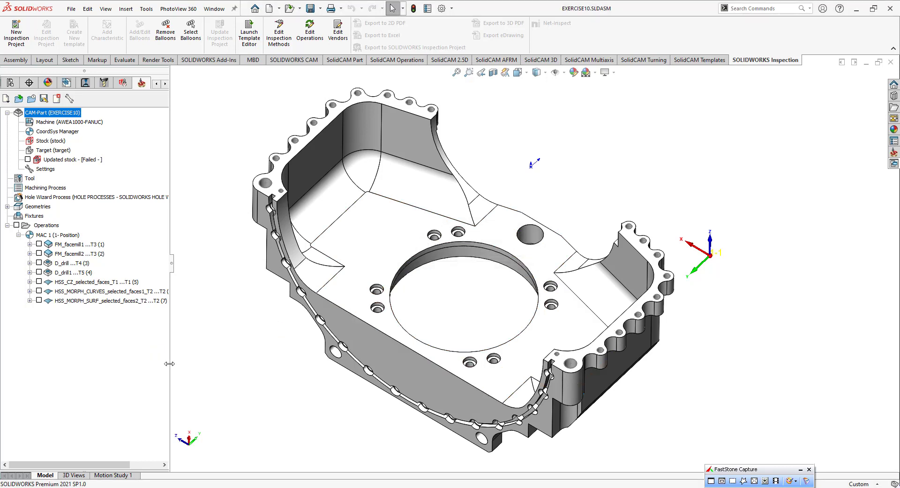
- Widen the operations tree so long names show in full, then switch to the Udemy browser window
{"action": "left_click_drag", "start_coordinate": [170, 363], "coordinate": [202, 357]}
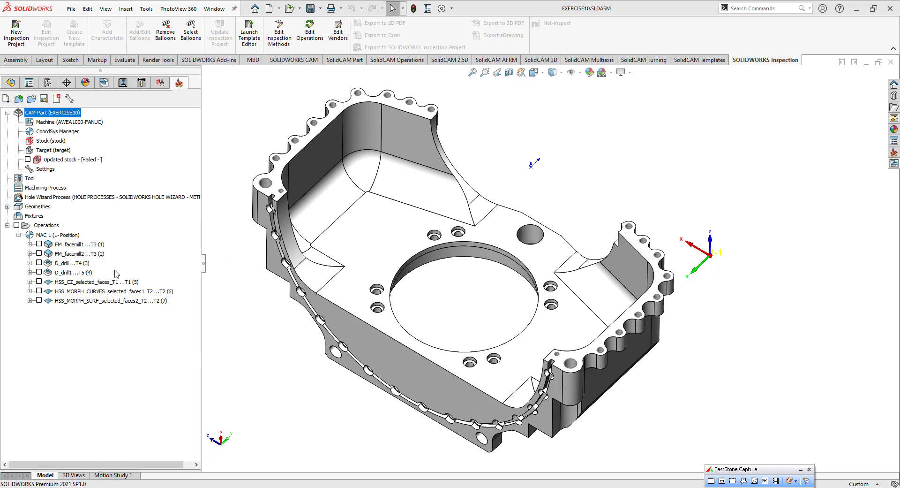
{"action": "left_click_drag", "start_coordinate": [204, 296], "coordinate": [196, 292]}
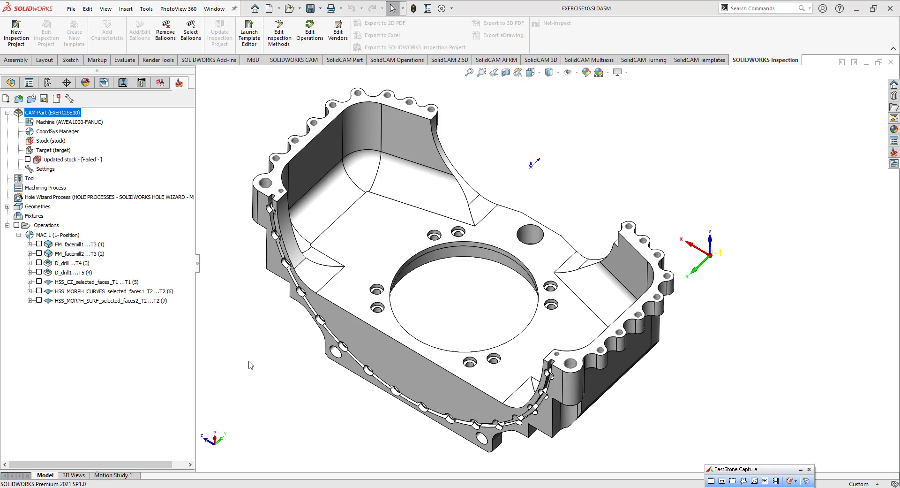
{"action": "key", "text": "alt+Tab"}
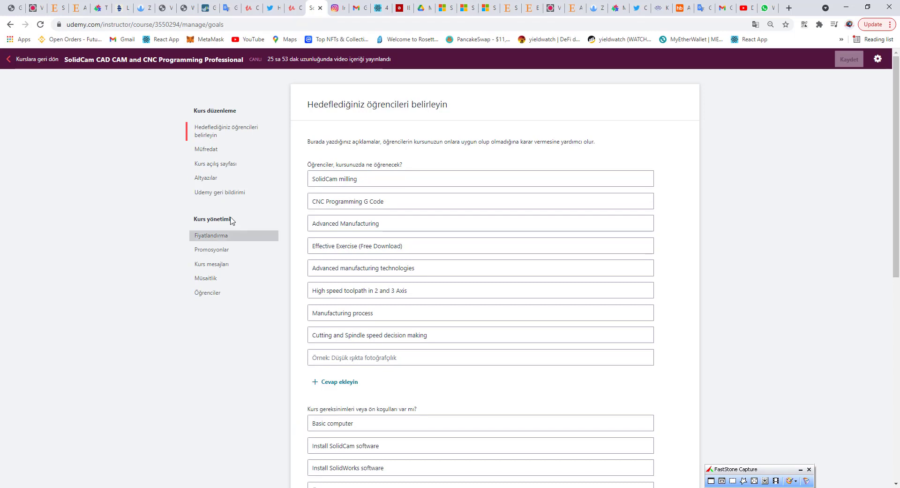
- Open the SolidCam course's Müfredat page from the course management sidebar
{"action": "left_click", "coordinate": [209, 149]}
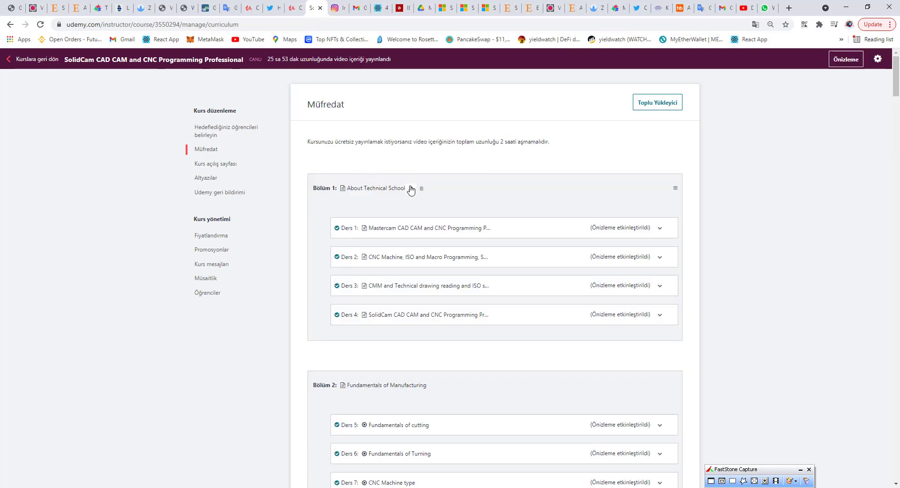
- Scroll to Bölüm 3 and expand Lesson 25 'Example 02 Z Constant' to reveal its video
{"action": "scroll", "coordinate": [411, 193], "scroll_direction": "down", "scroll_amount": 10}
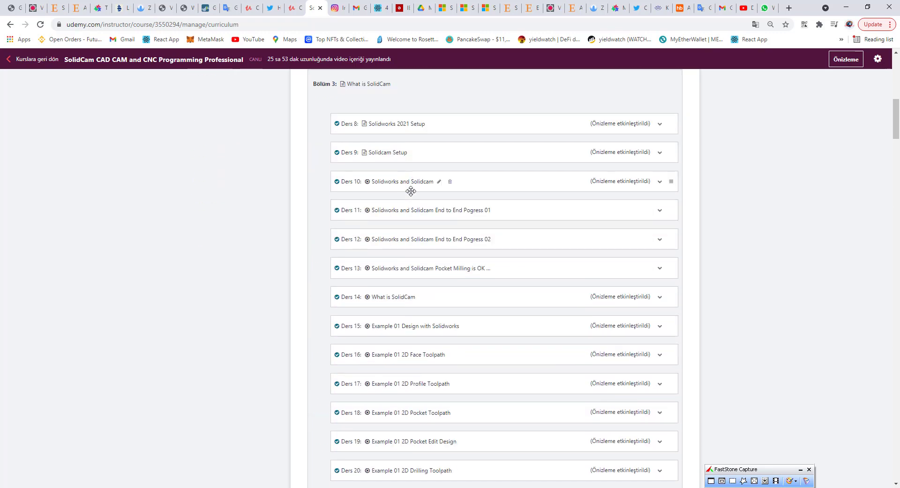
{"action": "scroll", "coordinate": [411, 190], "scroll_direction": "down", "scroll_amount": 7}
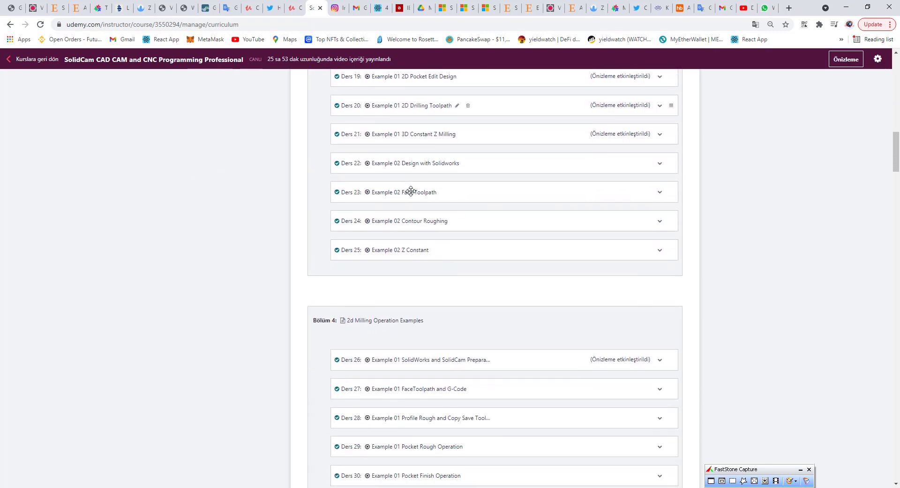
{"action": "left_click", "coordinate": [661, 241]}
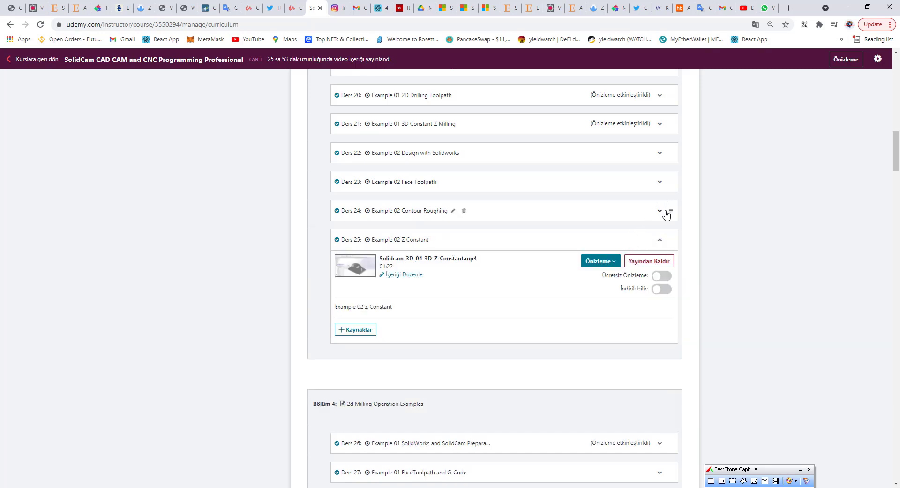
{"action": "left_click", "coordinate": [660, 158]}
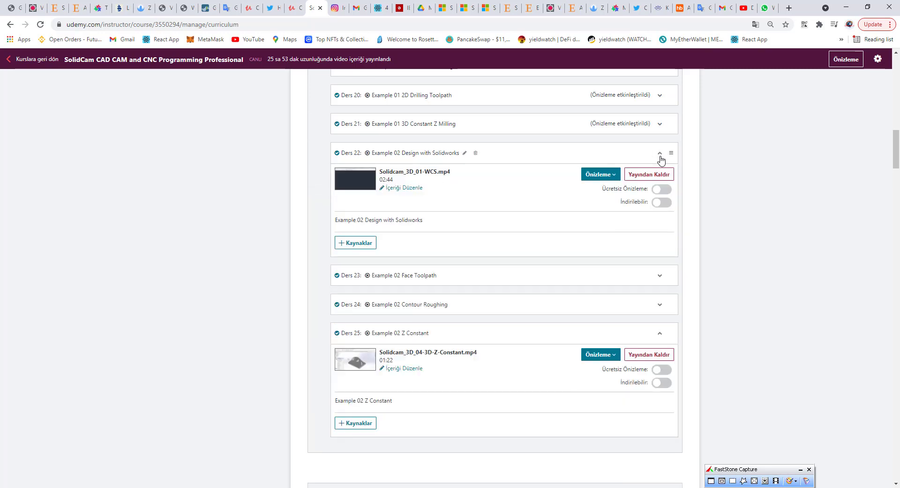
{"action": "left_click", "coordinate": [661, 159]}
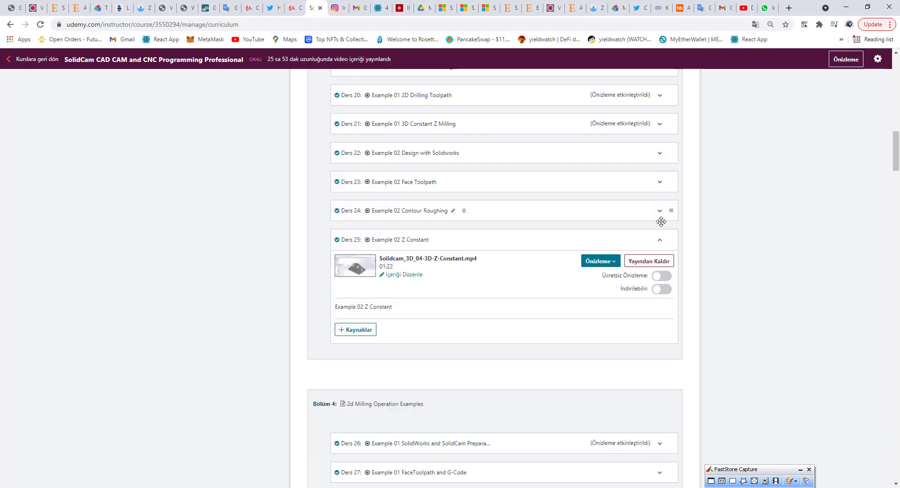
- Collapse the Z Constant lesson and scroll from Bölüm 4 down to Bölüm 10 '4 and 5 Axis Operations'
{"action": "left_click", "coordinate": [660, 240]}
{"action": "scroll", "coordinate": [618, 283], "scroll_direction": "down", "scroll_amount": 10}
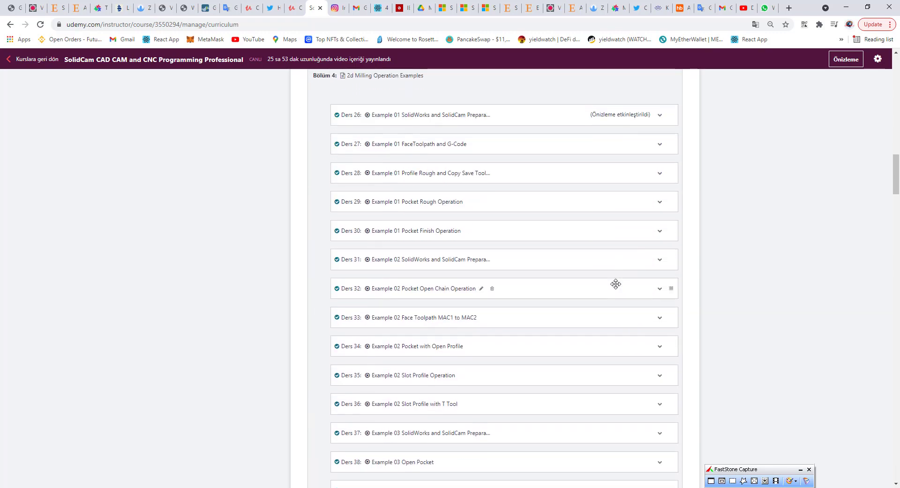
{"action": "scroll", "coordinate": [616, 284], "scroll_direction": "up", "scroll_amount": 6}
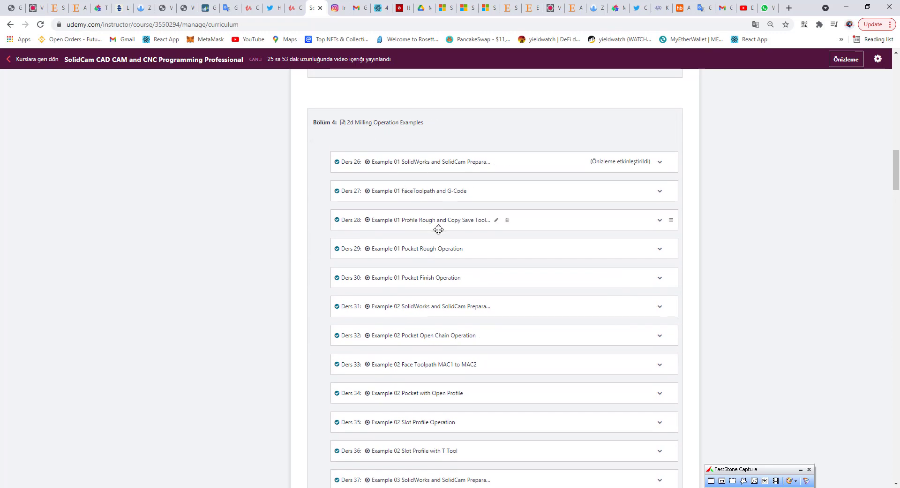
{"action": "scroll", "coordinate": [438, 230], "scroll_direction": "down", "scroll_amount": 9}
{"action": "scroll", "coordinate": [373, 277], "scroll_direction": "down", "scroll_amount": 5}
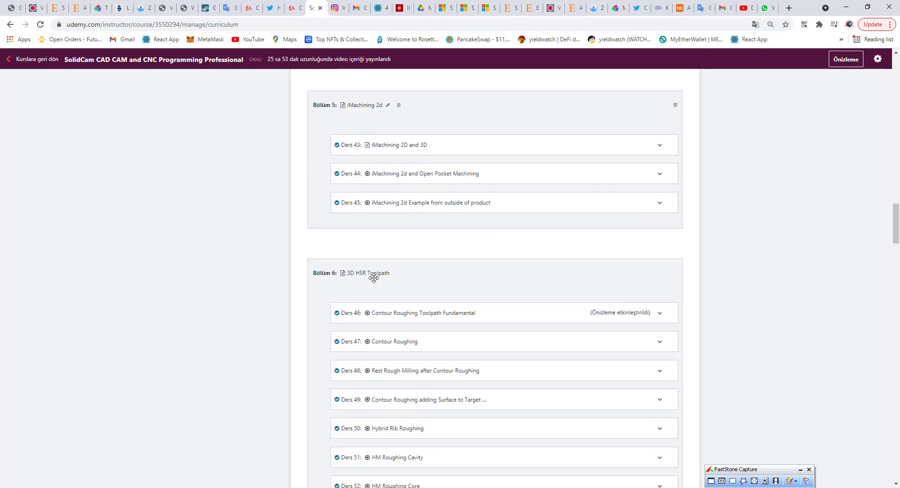
{"action": "scroll", "coordinate": [370, 263], "scroll_direction": "down", "scroll_amount": 1}
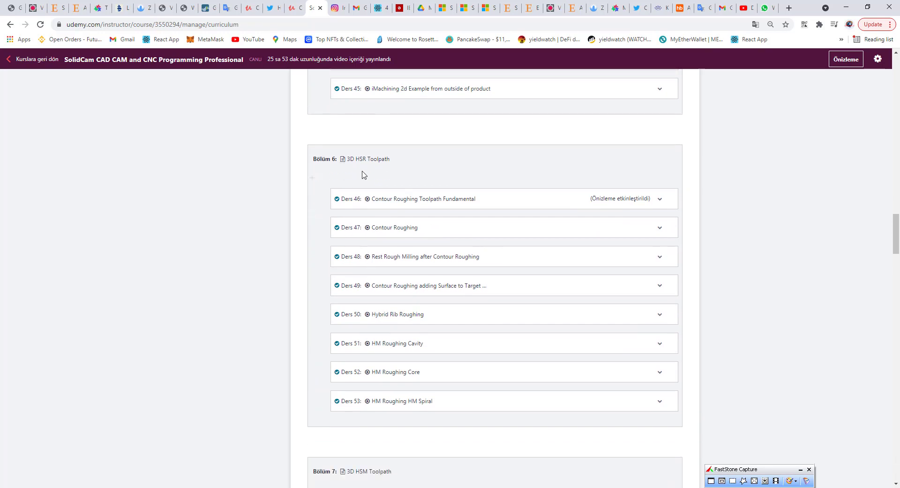
{"action": "scroll", "coordinate": [368, 219], "scroll_direction": "down", "scroll_amount": 6}
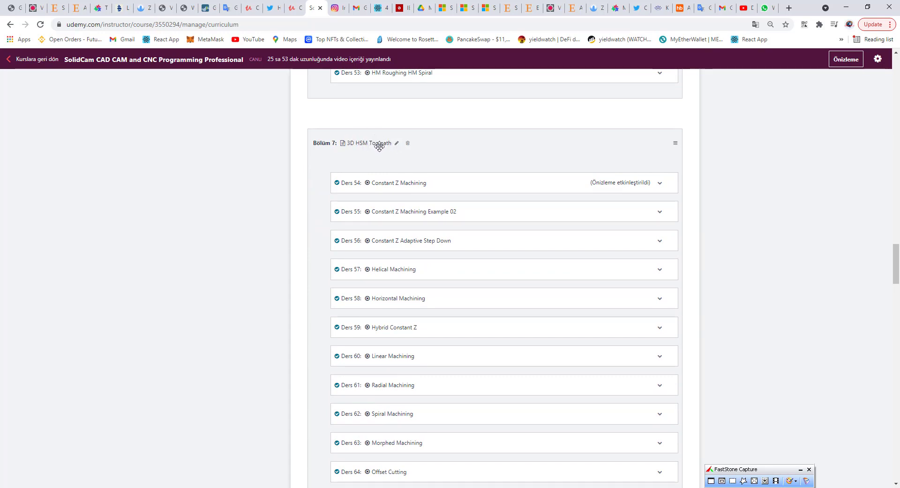
{"action": "scroll", "coordinate": [370, 262], "scroll_direction": "down", "scroll_amount": 5}
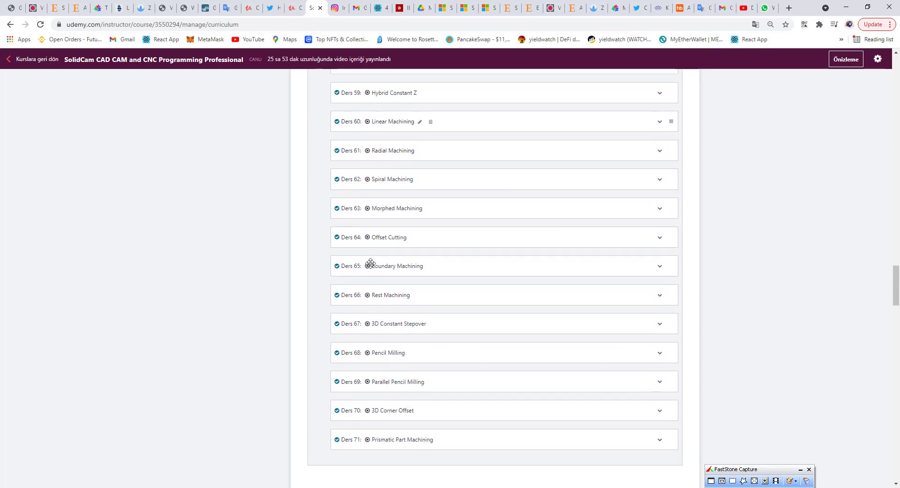
{"action": "scroll", "coordinate": [396, 301], "scroll_direction": "down", "scroll_amount": 4}
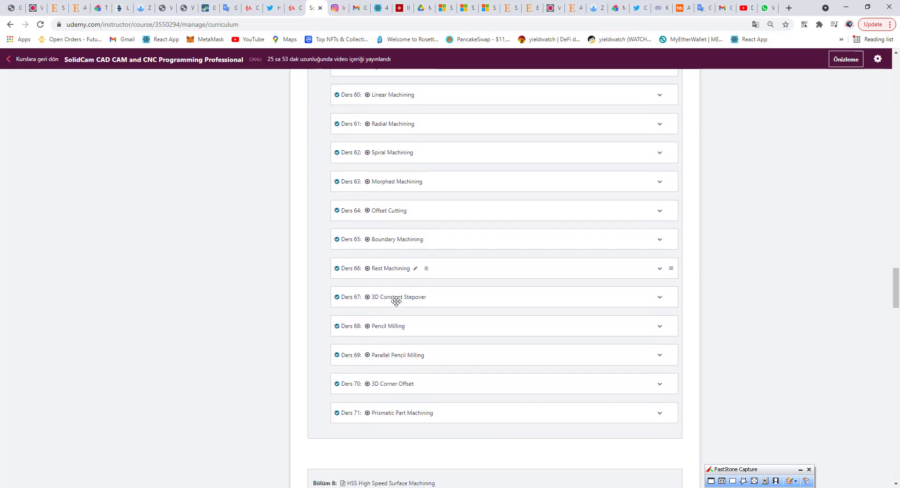
{"action": "scroll", "coordinate": [396, 300], "scroll_direction": "down", "scroll_amount": 3}
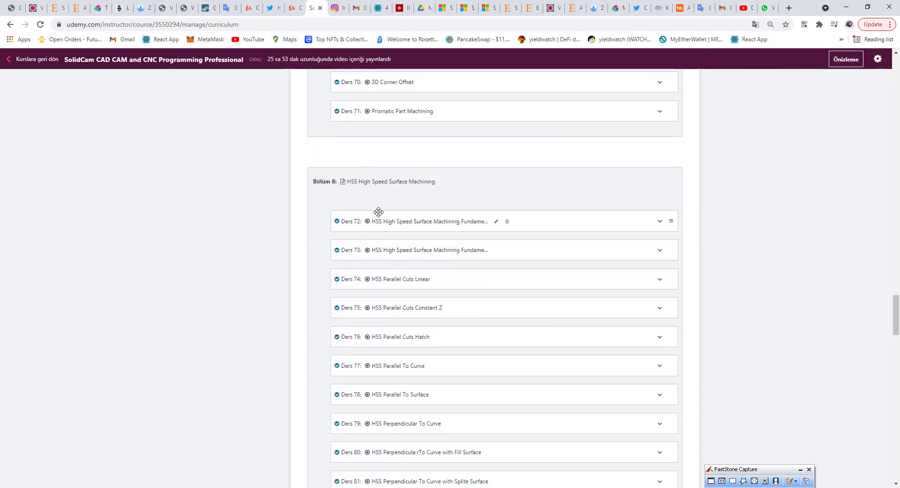
{"action": "scroll", "coordinate": [382, 243], "scroll_direction": "down", "scroll_amount": 3}
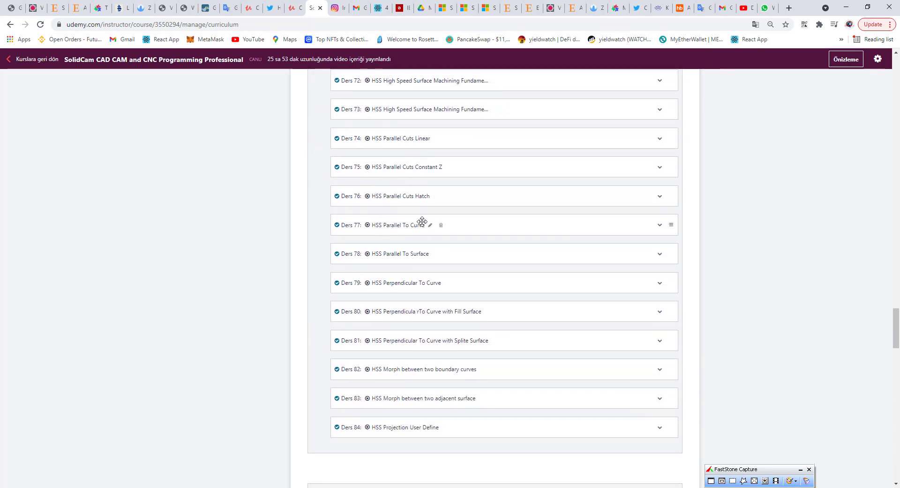
{"action": "scroll", "coordinate": [422, 221], "scroll_direction": "up", "scroll_amount": 1}
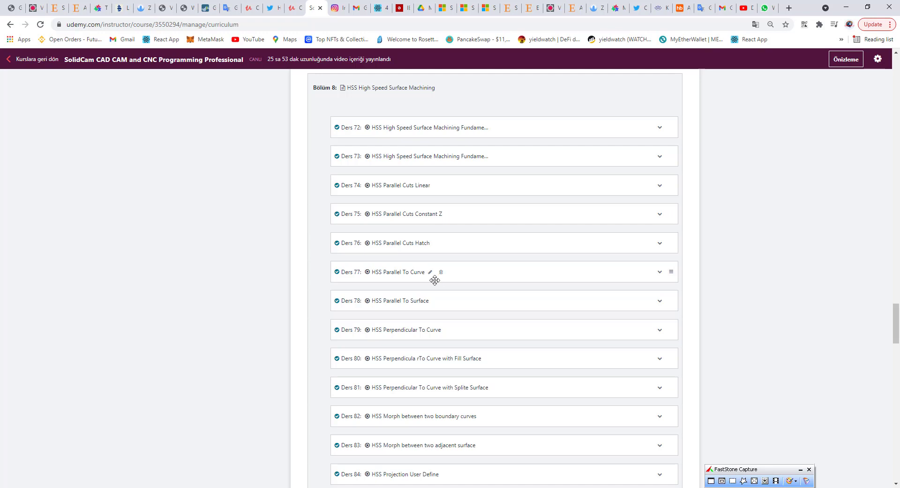
{"action": "scroll", "coordinate": [435, 280], "scroll_direction": "down", "scroll_amount": 4}
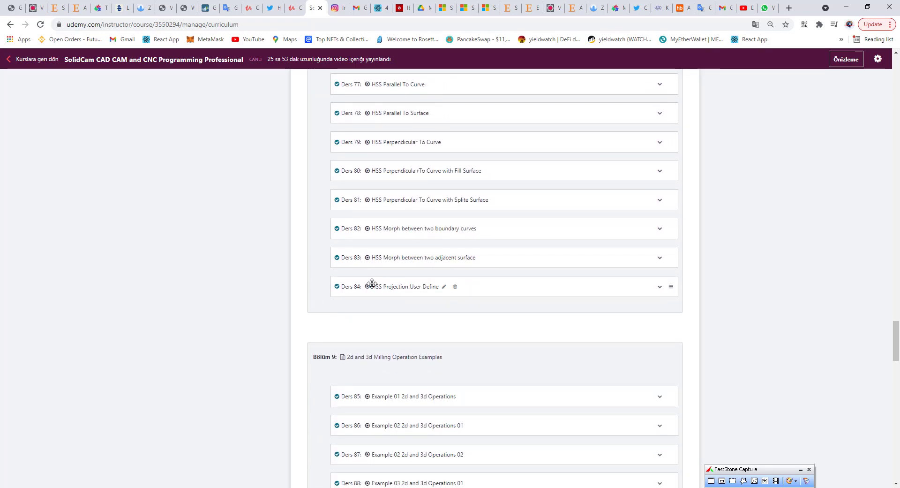
{"action": "scroll", "coordinate": [409, 287], "scroll_direction": "down", "scroll_amount": 5}
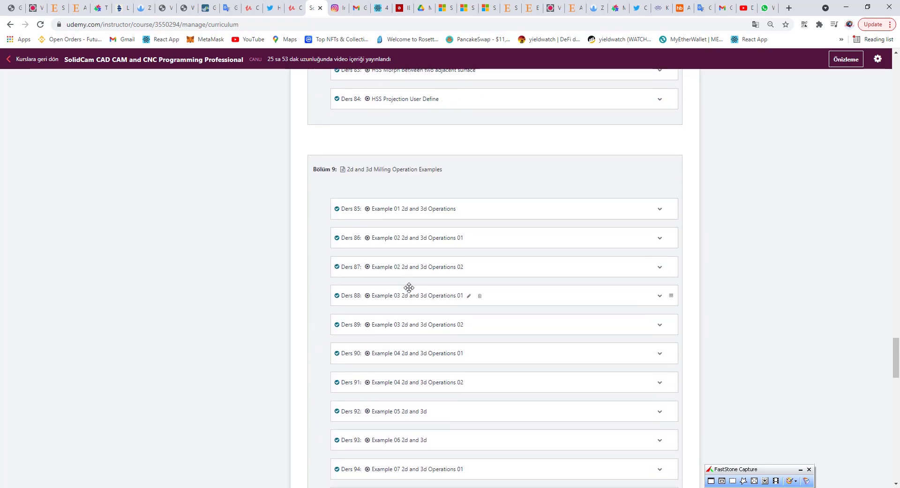
{"action": "scroll", "coordinate": [409, 287], "scroll_direction": "down", "scroll_amount": 4}
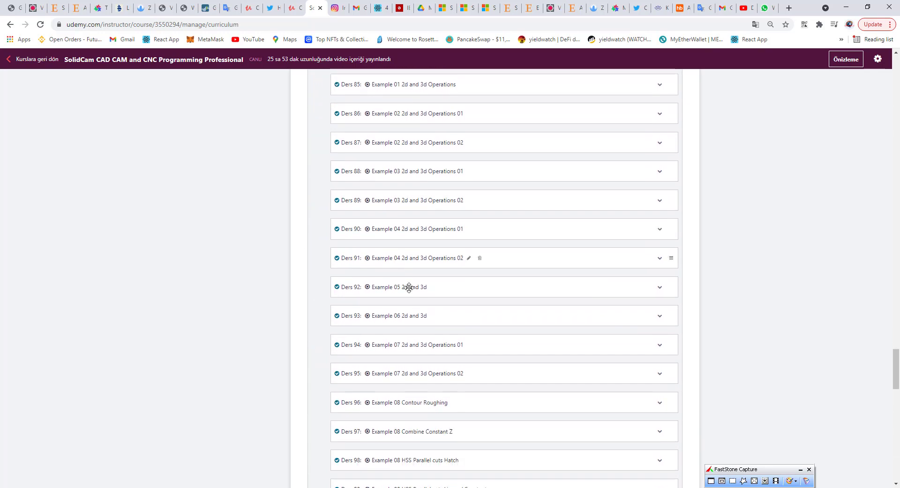
{"action": "scroll", "coordinate": [409, 287], "scroll_direction": "down", "scroll_amount": 3}
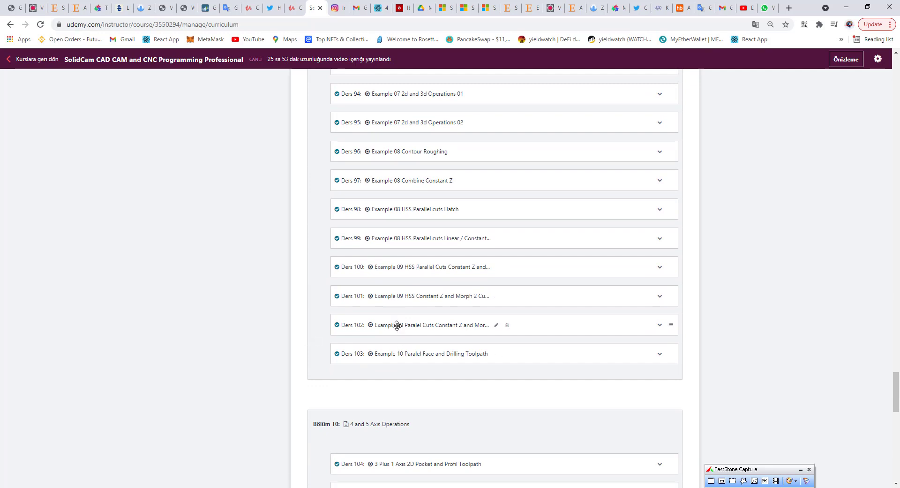
- Scroll through Bölüm 10 and 11 'Sim 5 Axis Milling' to the footer, then back up
{"action": "scroll", "coordinate": [397, 325], "scroll_direction": "down", "scroll_amount": 4}
{"action": "scroll", "coordinate": [396, 325], "scroll_direction": "down", "scroll_amount": 2}
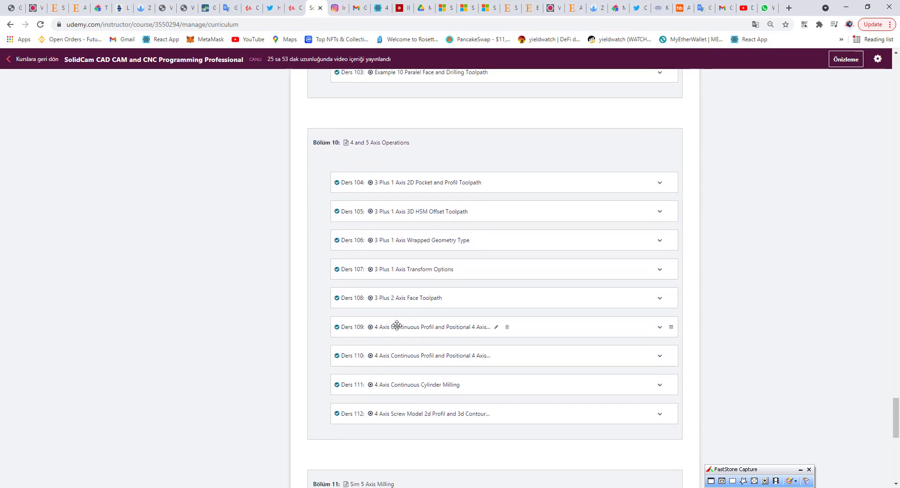
{"action": "scroll", "coordinate": [397, 325], "scroll_direction": "down", "scroll_amount": 2}
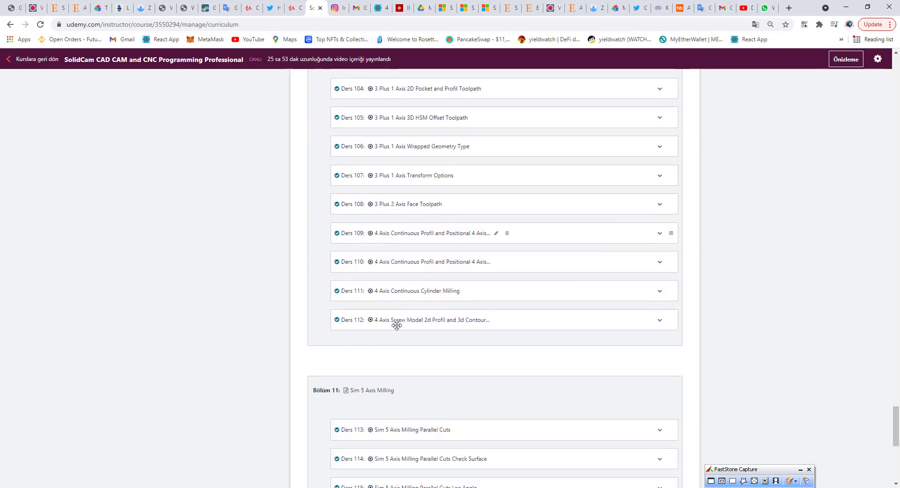
{"action": "scroll", "coordinate": [397, 325], "scroll_direction": "up", "scroll_amount": 2}
{"action": "scroll", "coordinate": [397, 325], "scroll_direction": "down", "scroll_amount": 6}
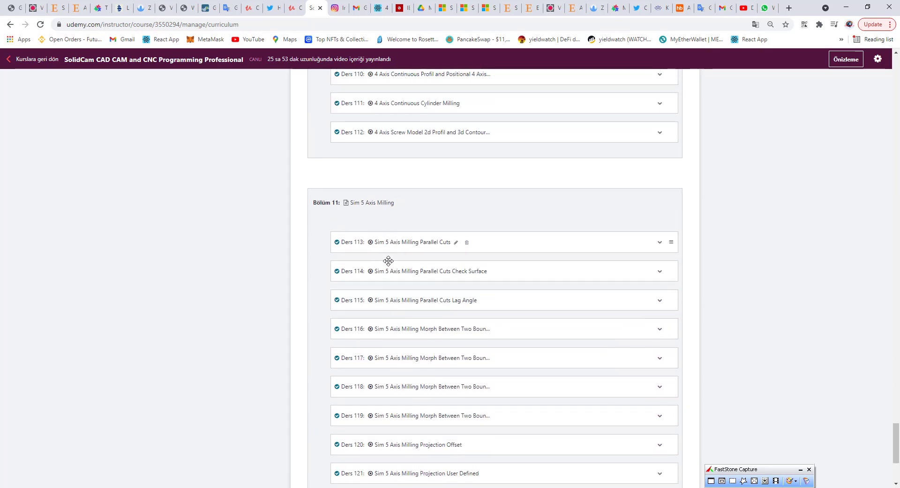
{"action": "scroll", "coordinate": [389, 266], "scroll_direction": "down", "scroll_amount": 3}
{"action": "scroll", "coordinate": [389, 264], "scroll_direction": "up", "scroll_amount": 8}
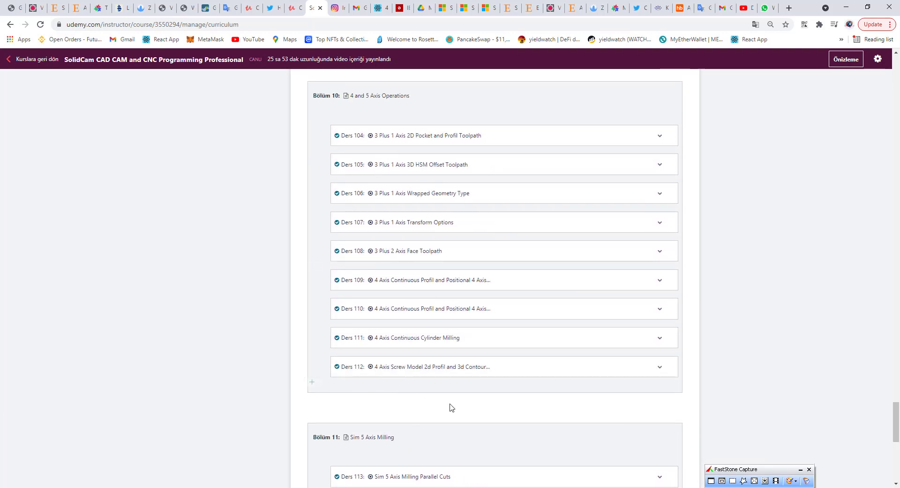
{"action": "scroll", "coordinate": [436, 371], "scroll_direction": "up", "scroll_amount": 1}
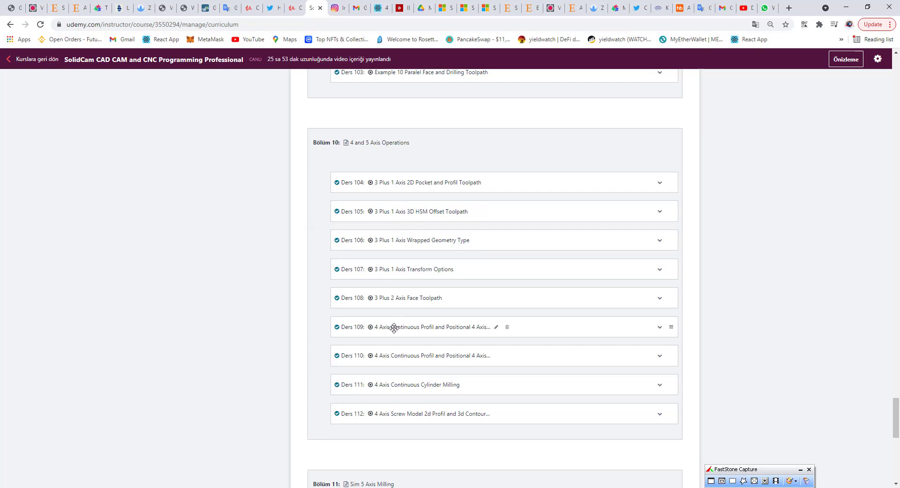
{"action": "scroll", "coordinate": [394, 326], "scroll_direction": "down", "scroll_amount": 6}
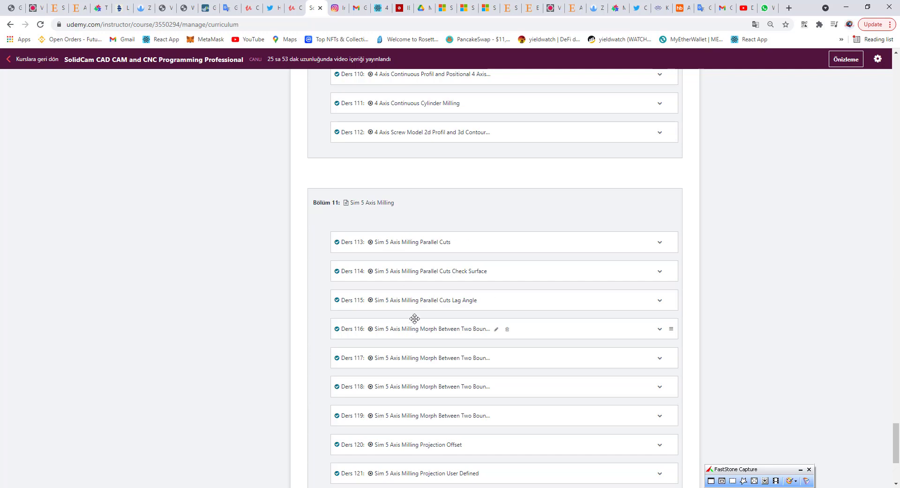
{"action": "scroll", "coordinate": [415, 306], "scroll_direction": "down", "scroll_amount": 2}
{"action": "scroll", "coordinate": [415, 306], "scroll_direction": "up", "scroll_amount": 6}
{"action": "scroll", "coordinate": [415, 307], "scroll_direction": "up", "scroll_amount": 2}
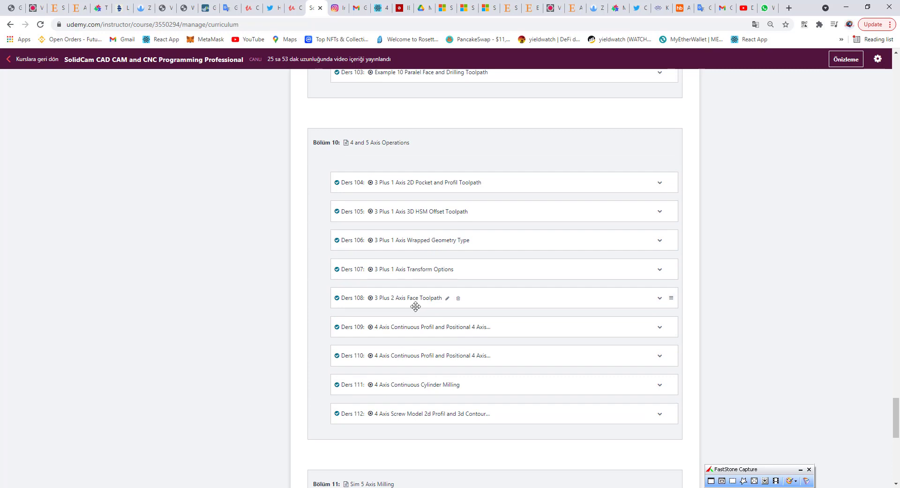
{"action": "scroll", "coordinate": [415, 306], "scroll_direction": "down", "scroll_amount": 3}
{"action": "scroll", "coordinate": [416, 306], "scroll_direction": "up", "scroll_amount": 2}
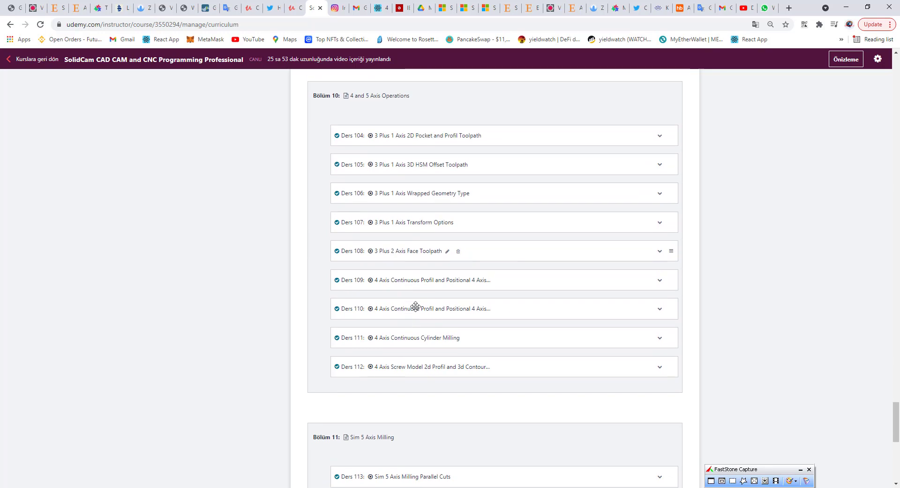
{"action": "scroll", "coordinate": [416, 306], "scroll_direction": "down", "scroll_amount": 9}
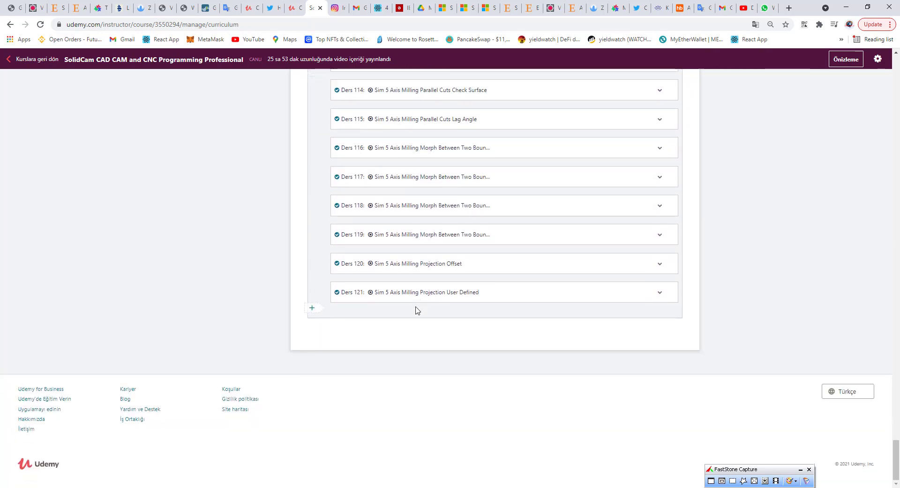
{"action": "scroll", "coordinate": [416, 308], "scroll_direction": "up", "scroll_amount": 11}
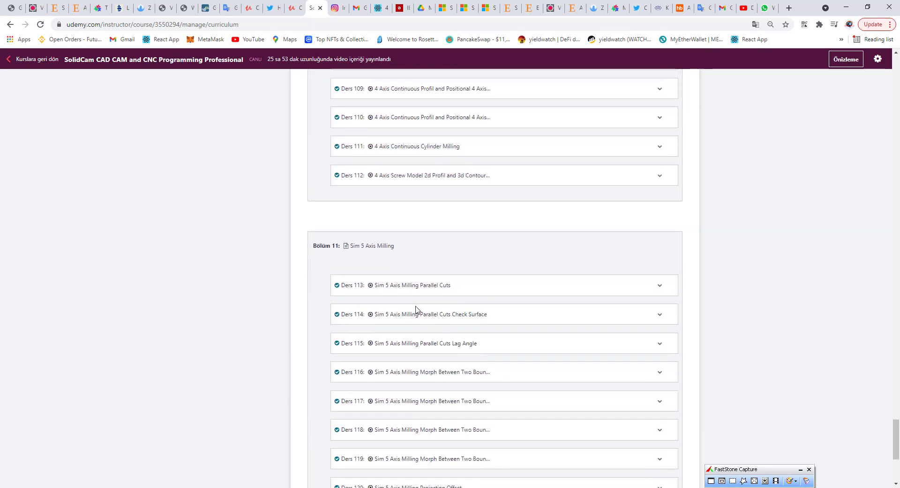
{"action": "scroll", "coordinate": [416, 306], "scroll_direction": "up", "scroll_amount": 11}
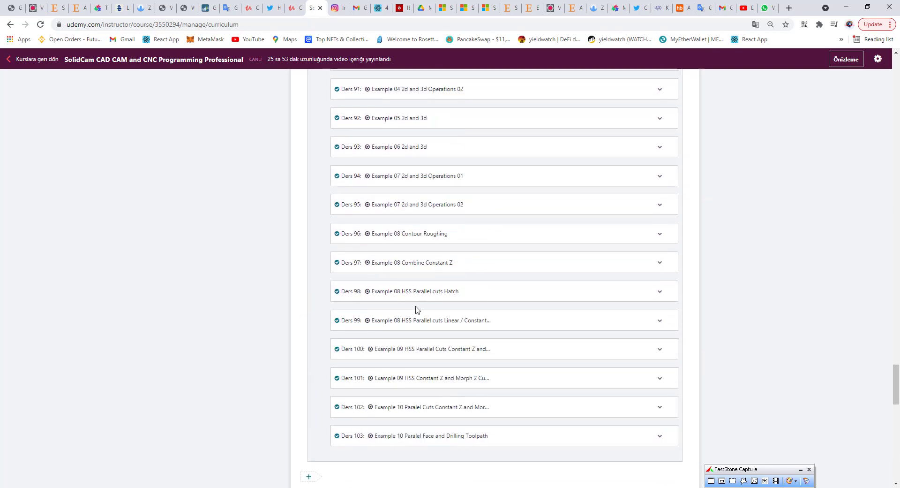
{"action": "scroll", "coordinate": [416, 306], "scroll_direction": "up", "scroll_amount": 20}
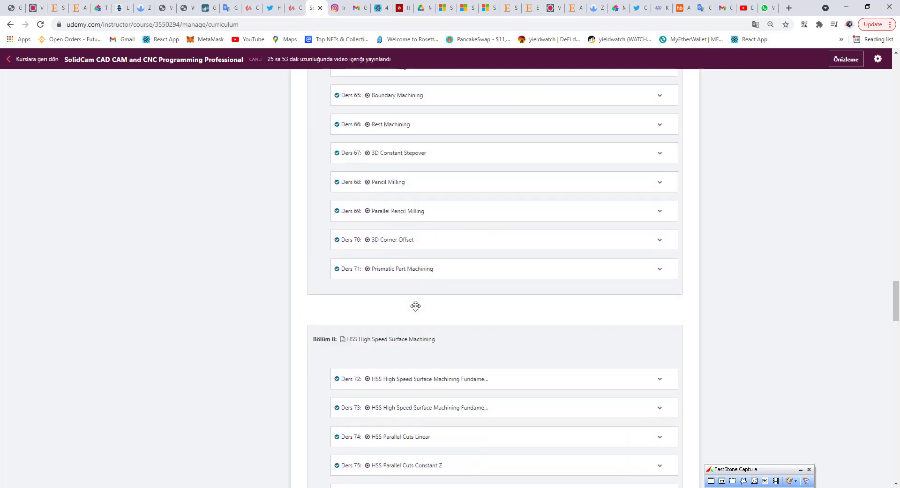
{"action": "scroll", "coordinate": [416, 306], "scroll_direction": "up", "scroll_amount": 20}
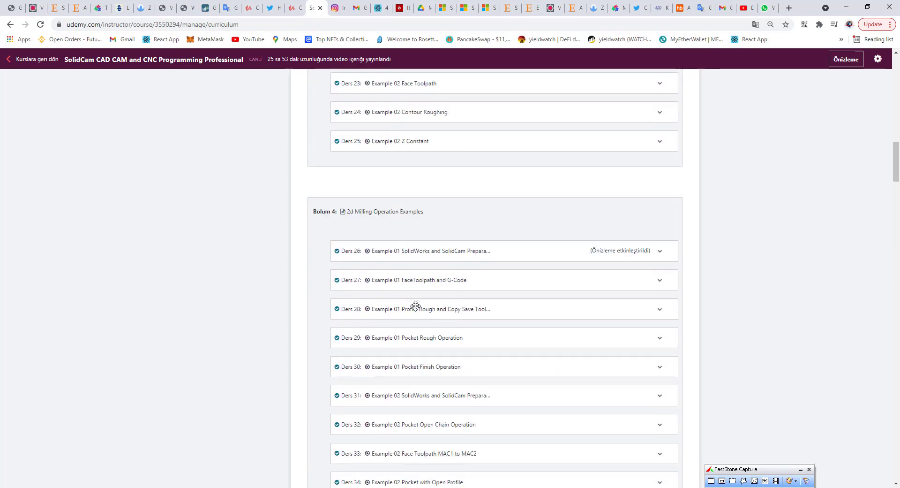
{"action": "scroll", "coordinate": [416, 306], "scroll_direction": "up", "scroll_amount": 4}
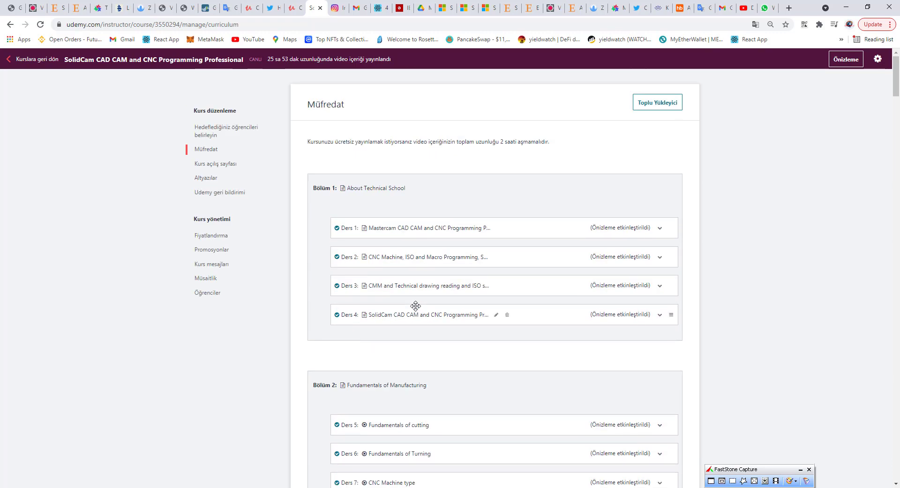